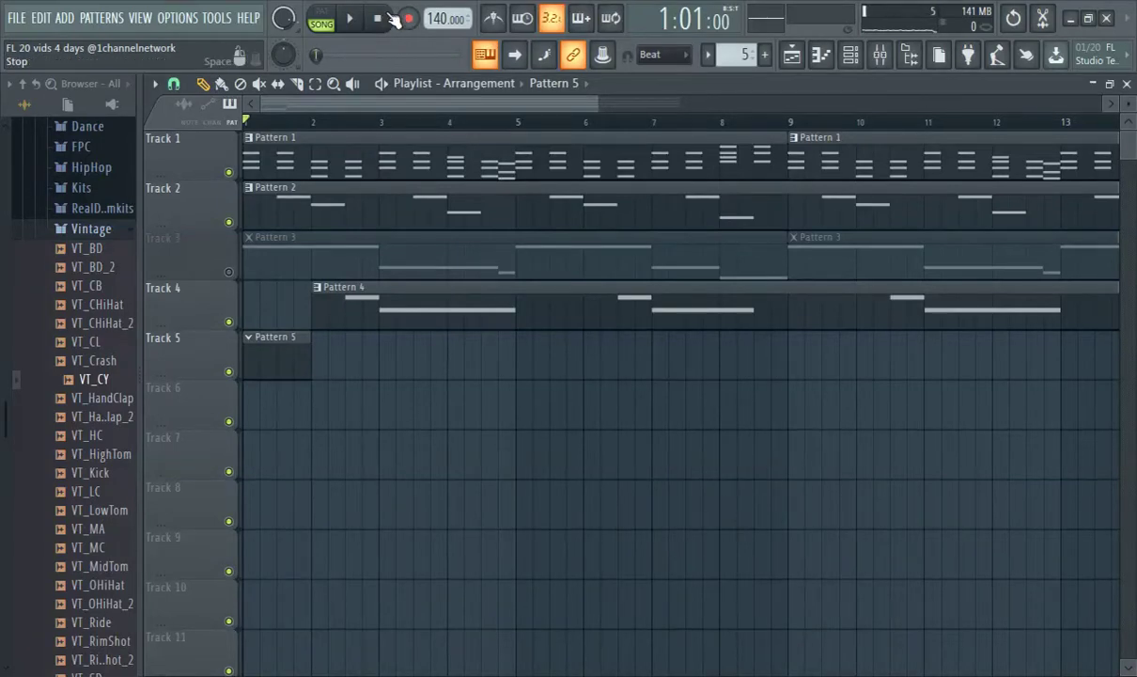
# Start the song arrangement playing and collapse the Vintage drum folder in the browser
pyautogui.click(355, 20)
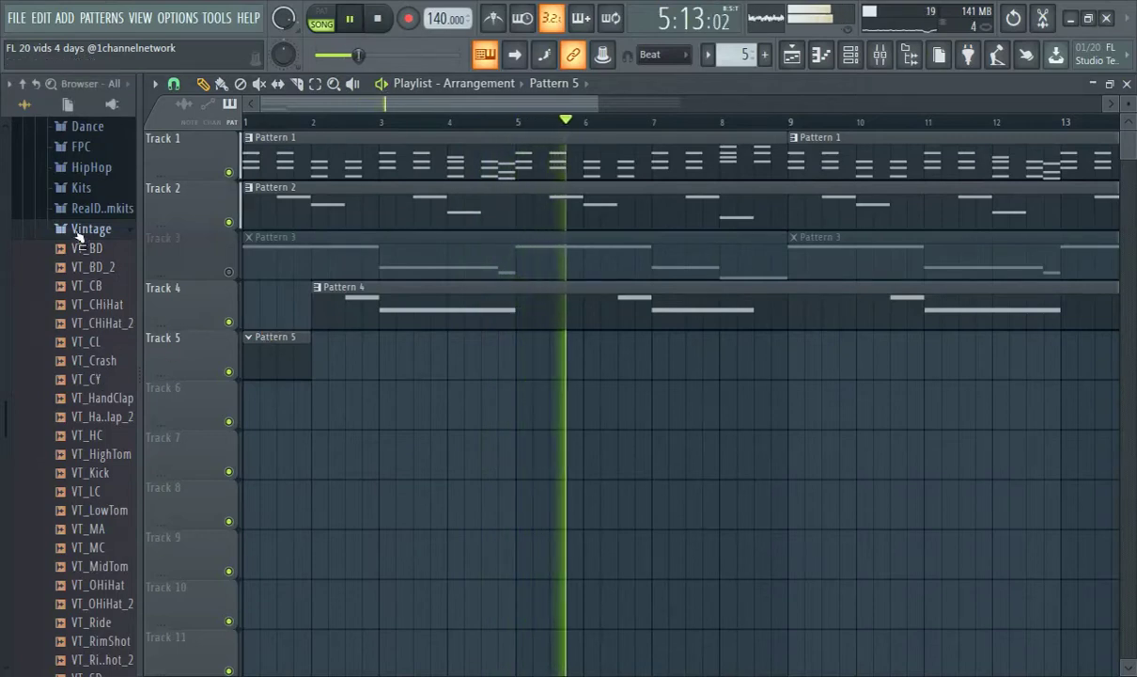
pyautogui.click(91, 229)
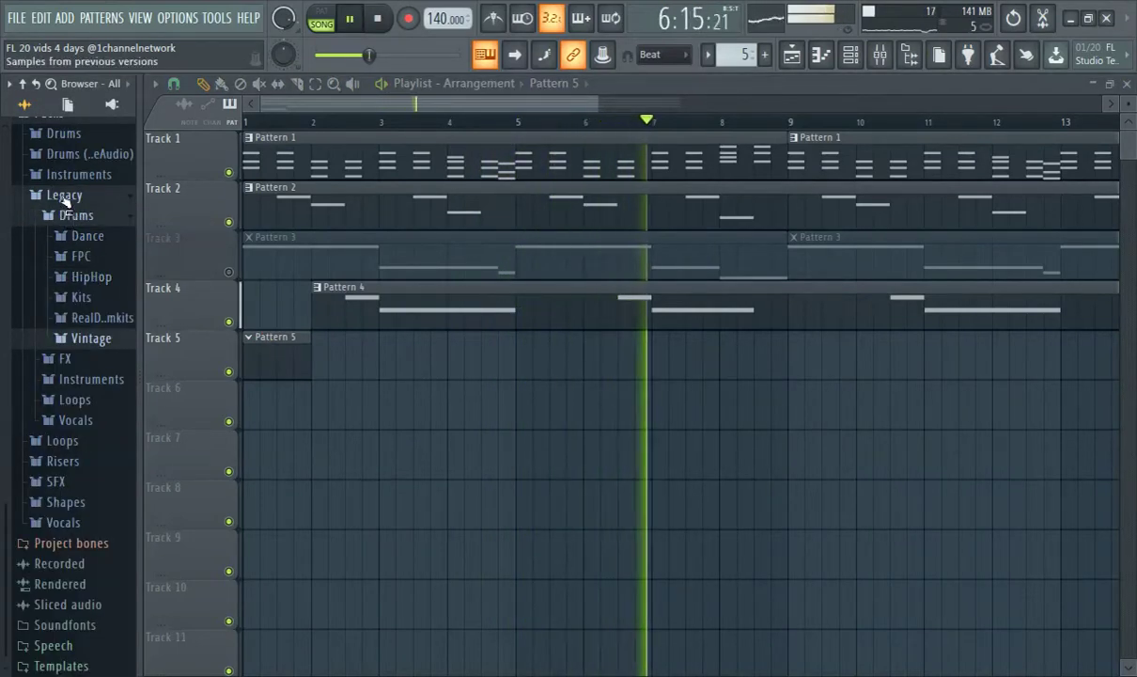
# Collapse the browser to its top-level folders and briefly look inside DrumKits
pyautogui.click(28, 105)
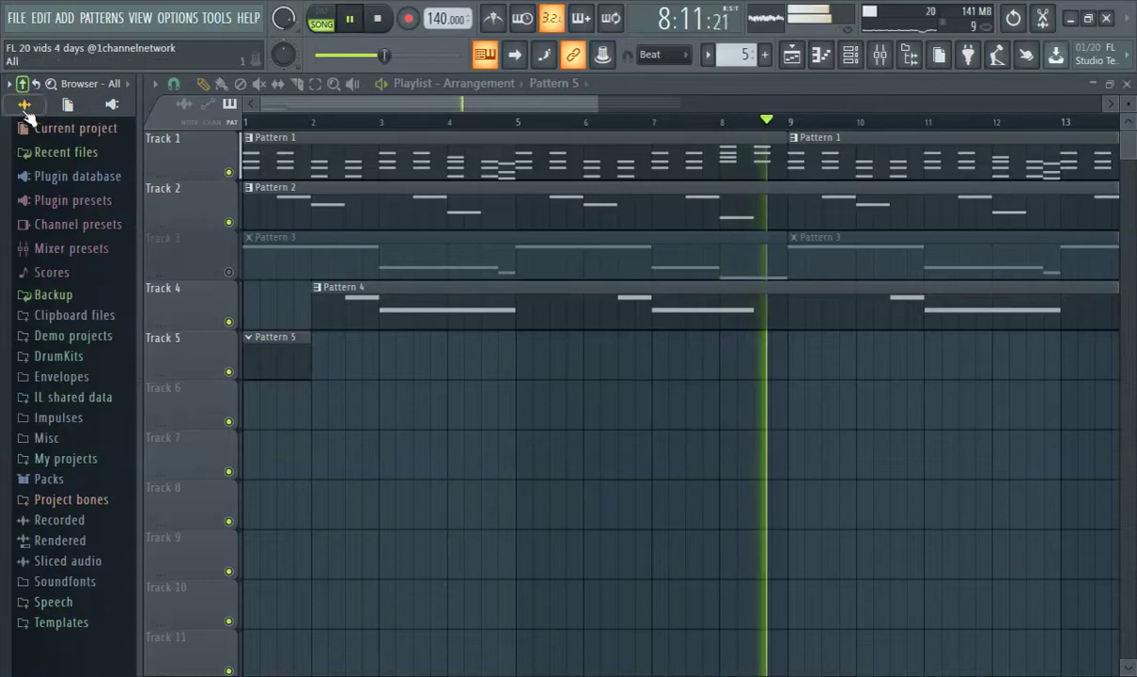
pyautogui.click(71, 357)
pyautogui.click(74, 357)
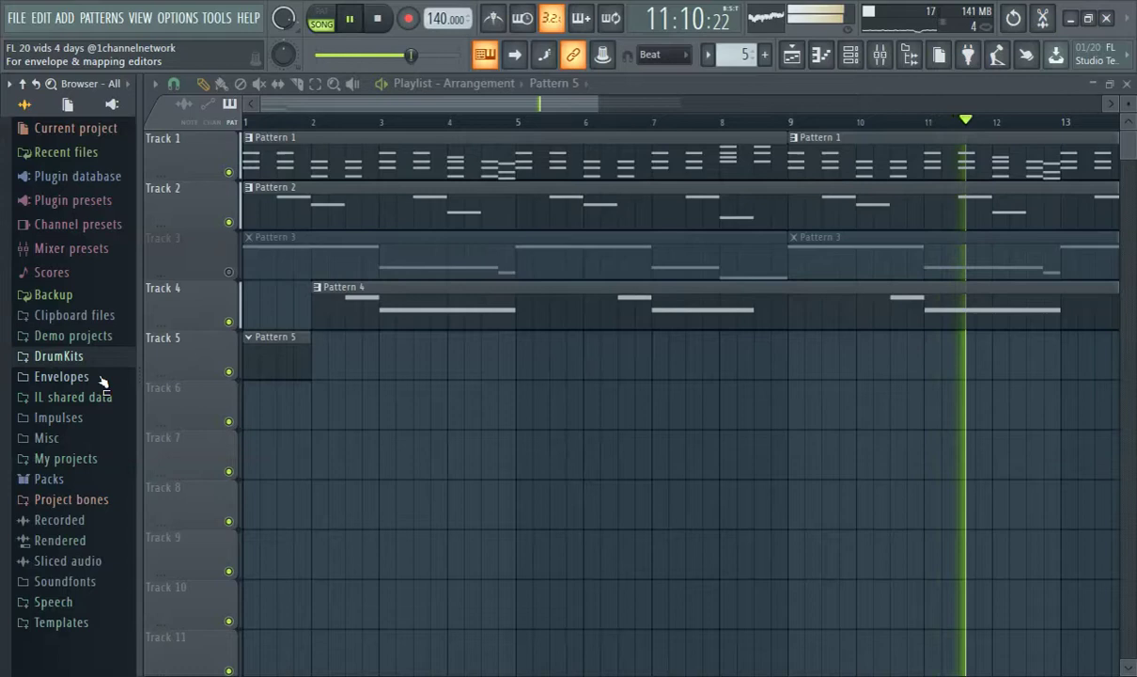
pyautogui.click(75, 357)
pyautogui.click(78, 359)
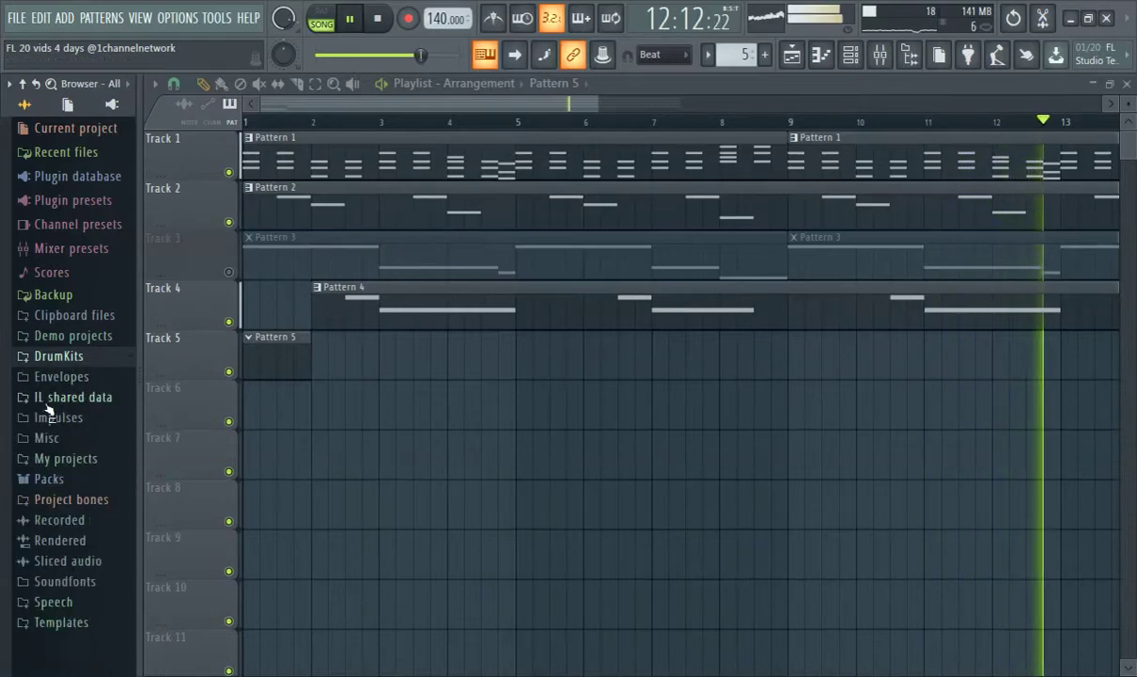
# Open Packs > Legacy > Drums > HipHop and preview the HIP_Kick sample
pyautogui.click(51, 479)
pyautogui.scroll(-3, 82, 531)
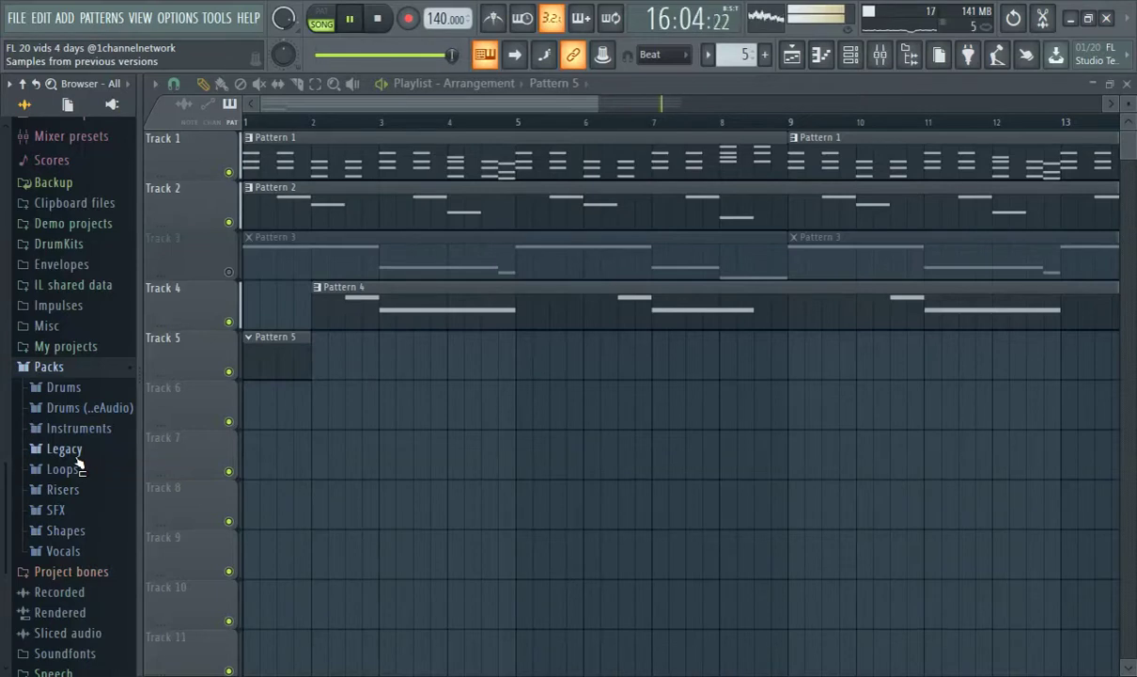
pyautogui.click(67, 450)
pyautogui.scroll(-3, 99, 465)
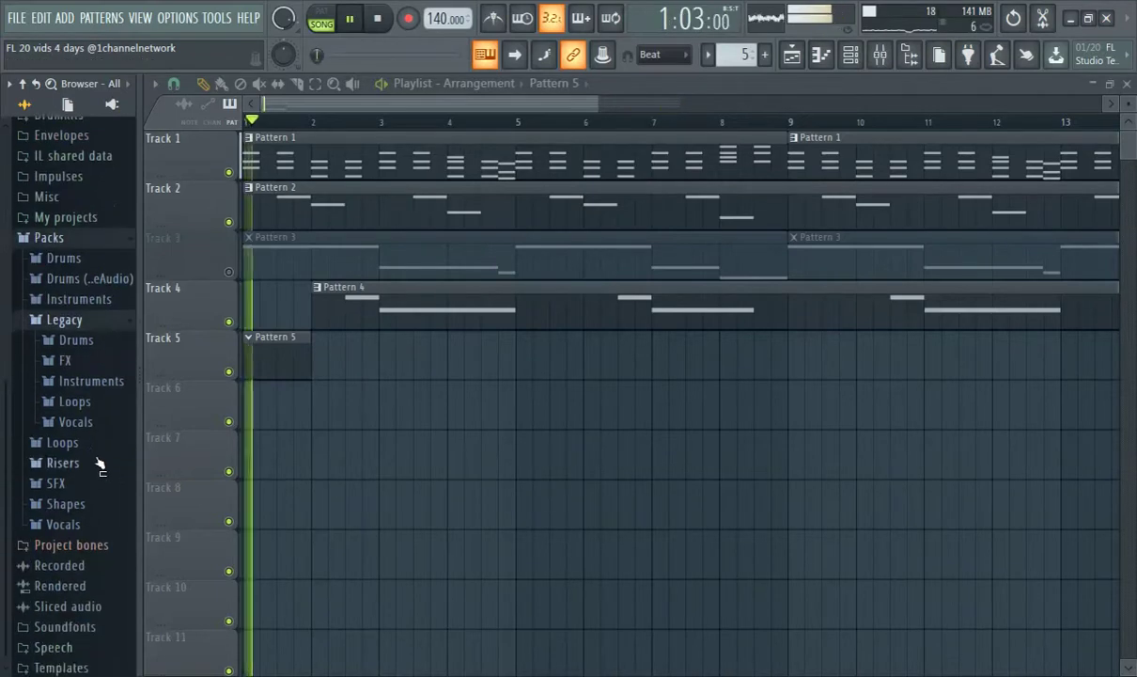
pyautogui.click(75, 340)
pyautogui.click(91, 401)
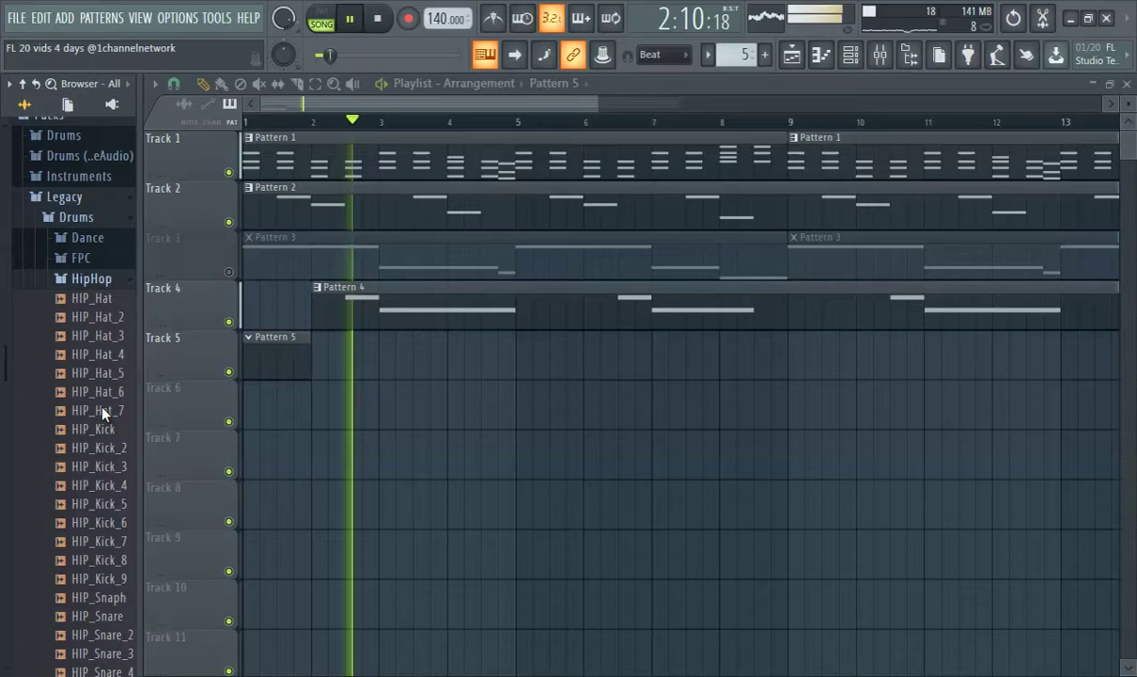
pyautogui.click(100, 427)
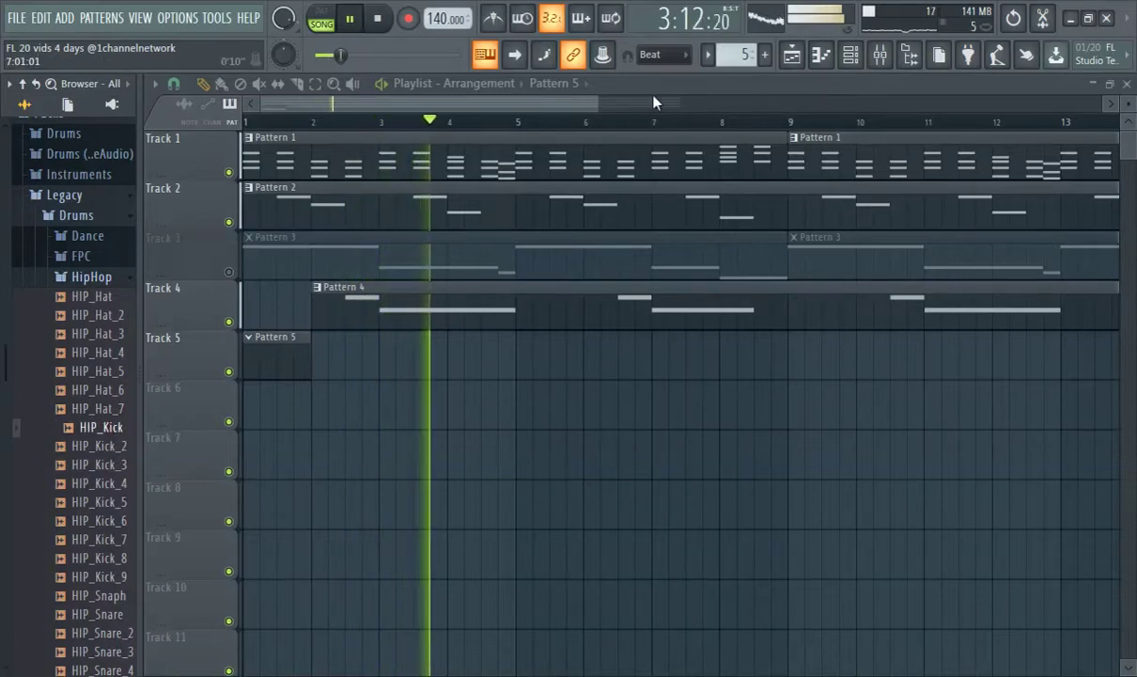
# Open the Channel rack and load HIP_Kick_2 into channel 1, replacing Kick
pyautogui.click(847, 62)
pyautogui.click(107, 447)
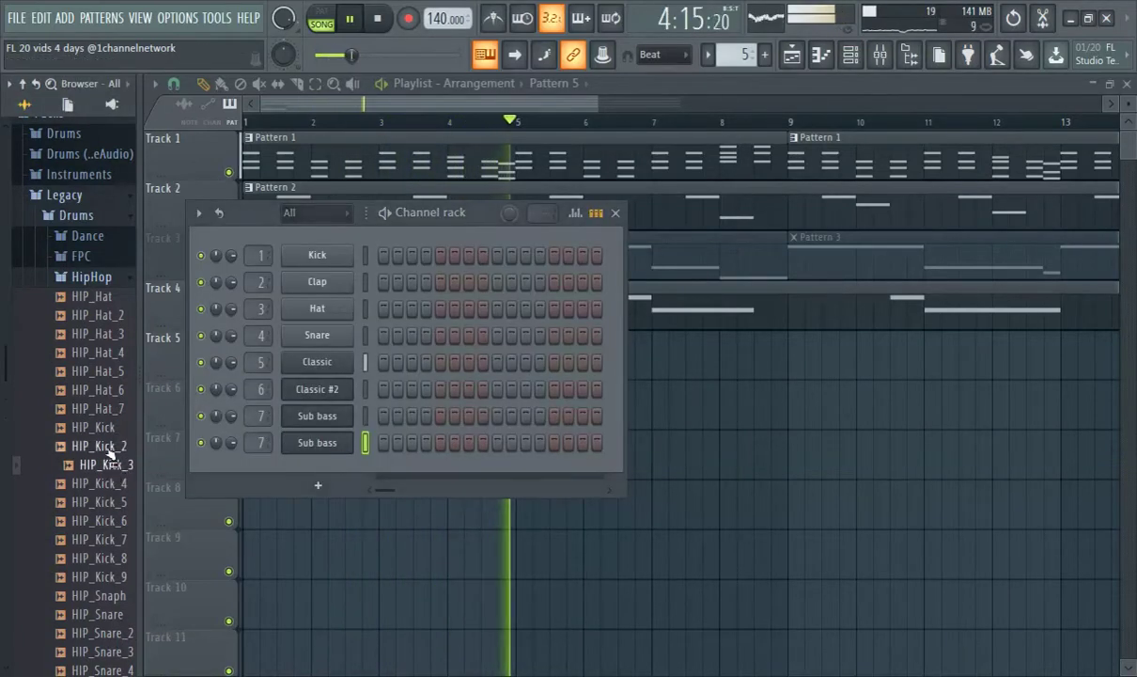
pyautogui.press('Down')
pyautogui.press('Down')
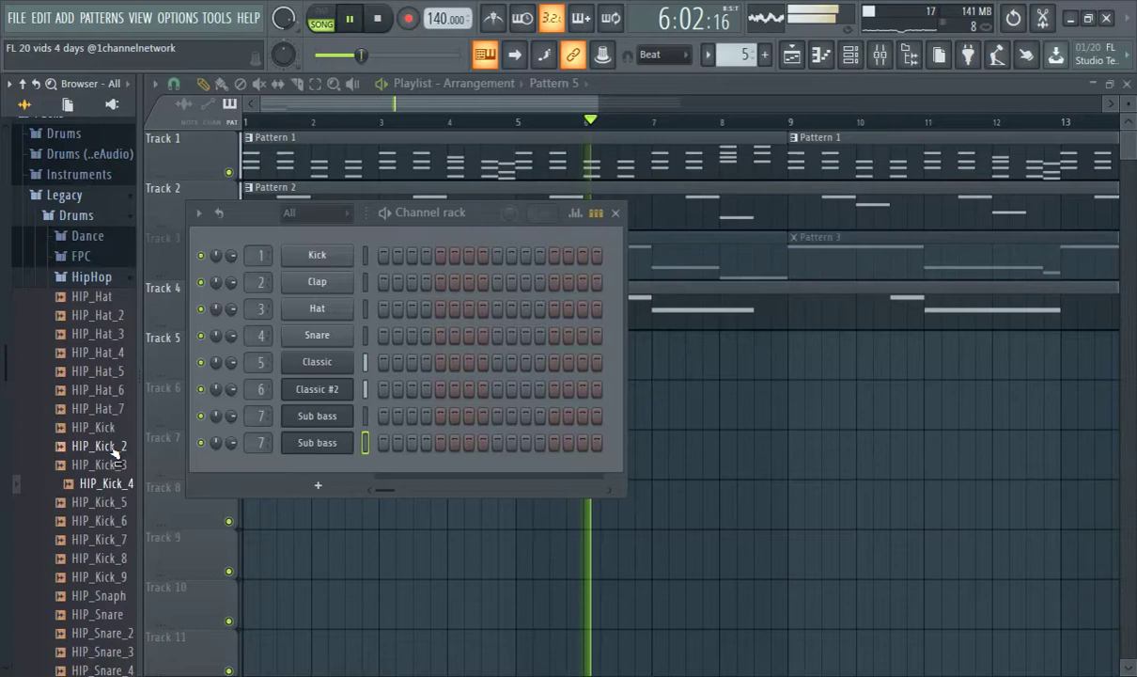
pyautogui.click(113, 449)
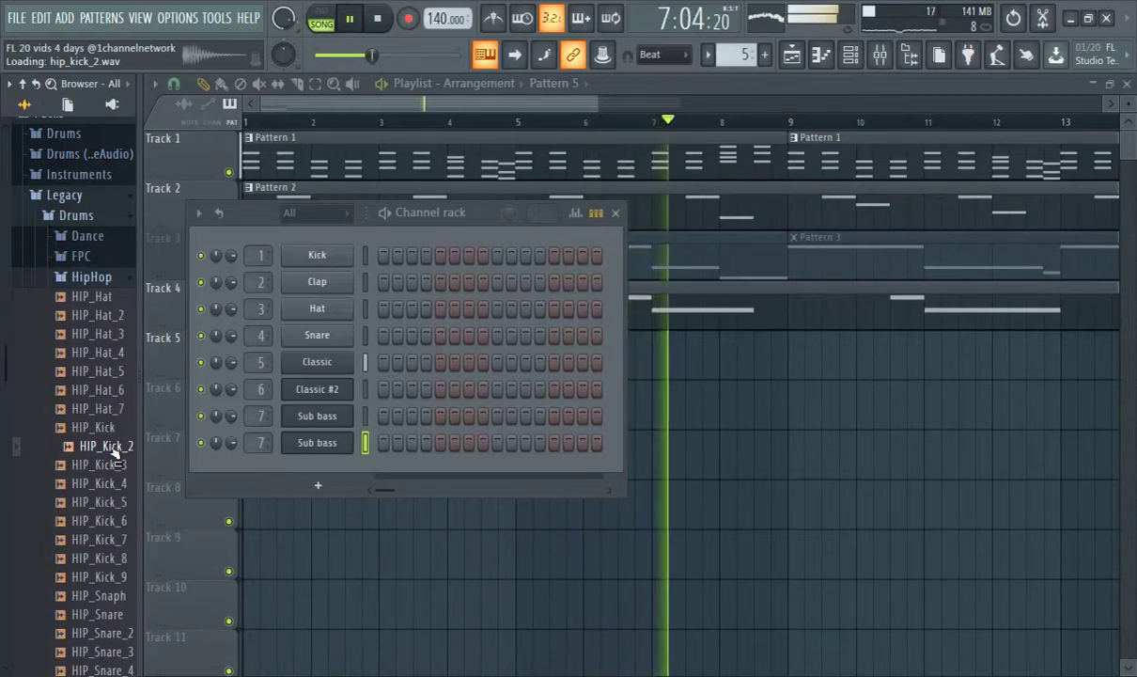
pyautogui.moveTo(113, 449); pyautogui.dragTo(328, 268)
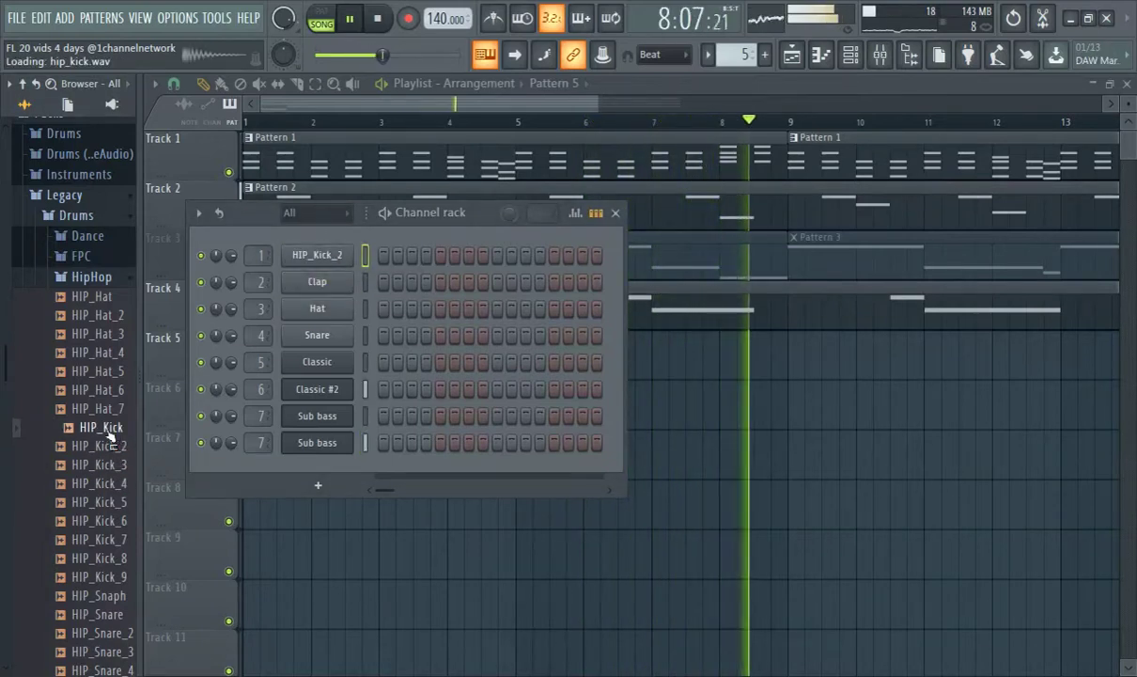
# Audition other kicks up to HIP_Kick_8, comparing them against HIP_Kick and HIP_Kick_2
pyautogui.click(125, 502)
pyautogui.click(115, 520)
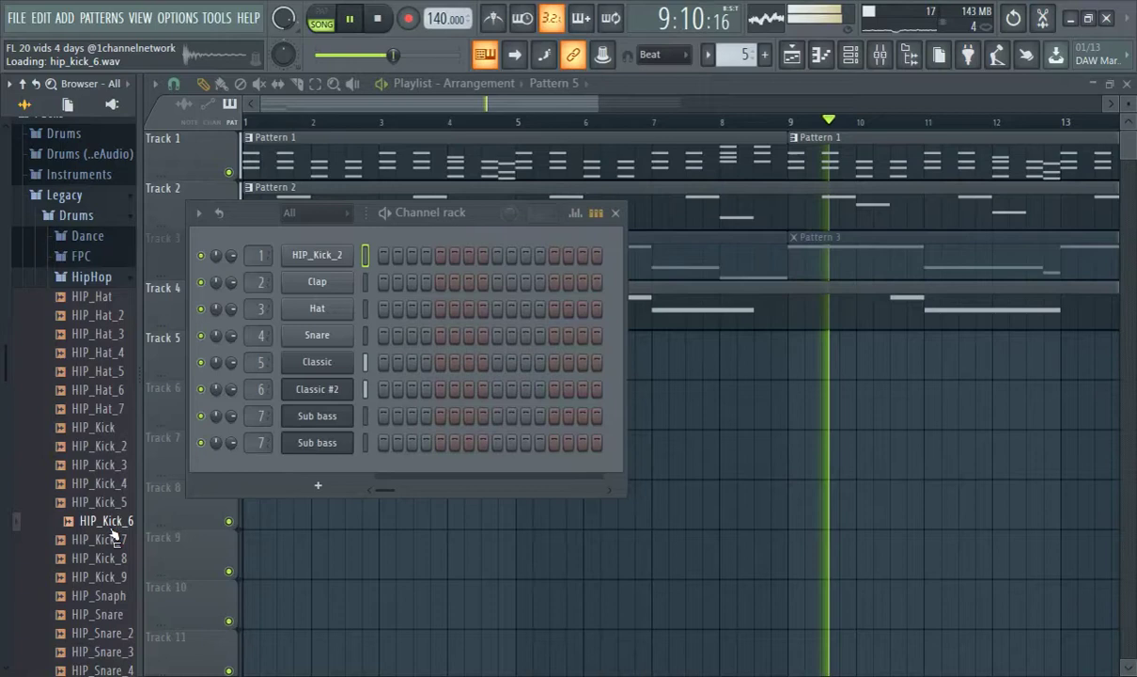
pyautogui.click(106, 539)
pyautogui.click(109, 557)
pyautogui.click(111, 448)
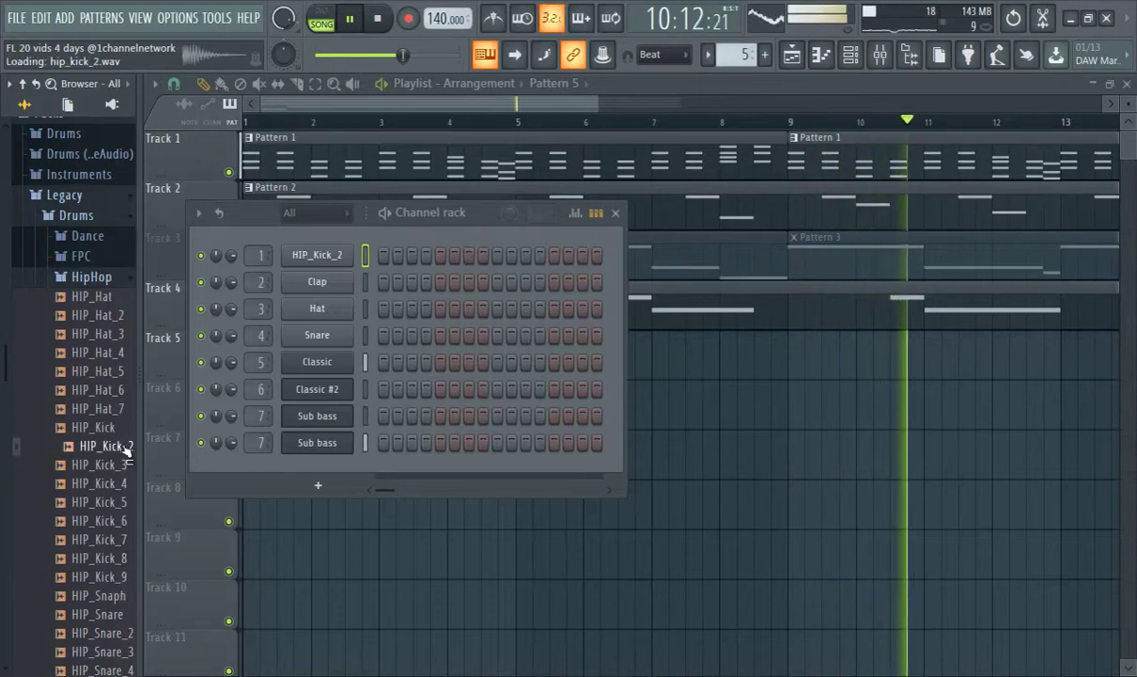
pyautogui.click(108, 429)
pyautogui.click(113, 449)
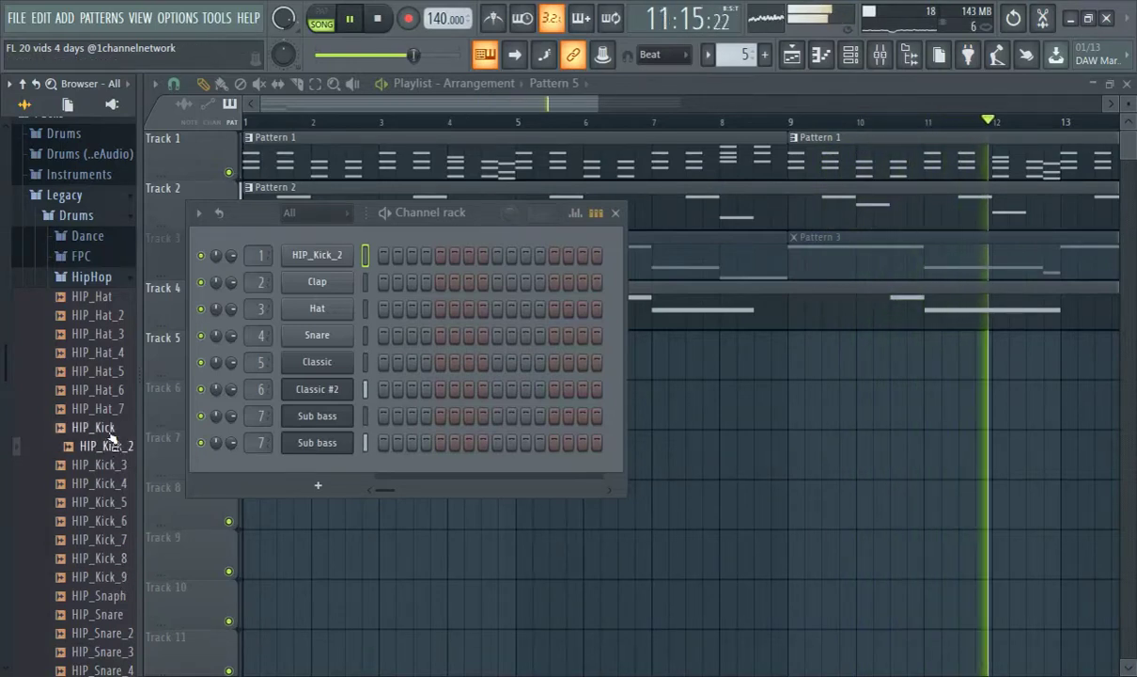
pyautogui.scroll(-4, 115, 451)
pyautogui.scroll(2, 125, 464)
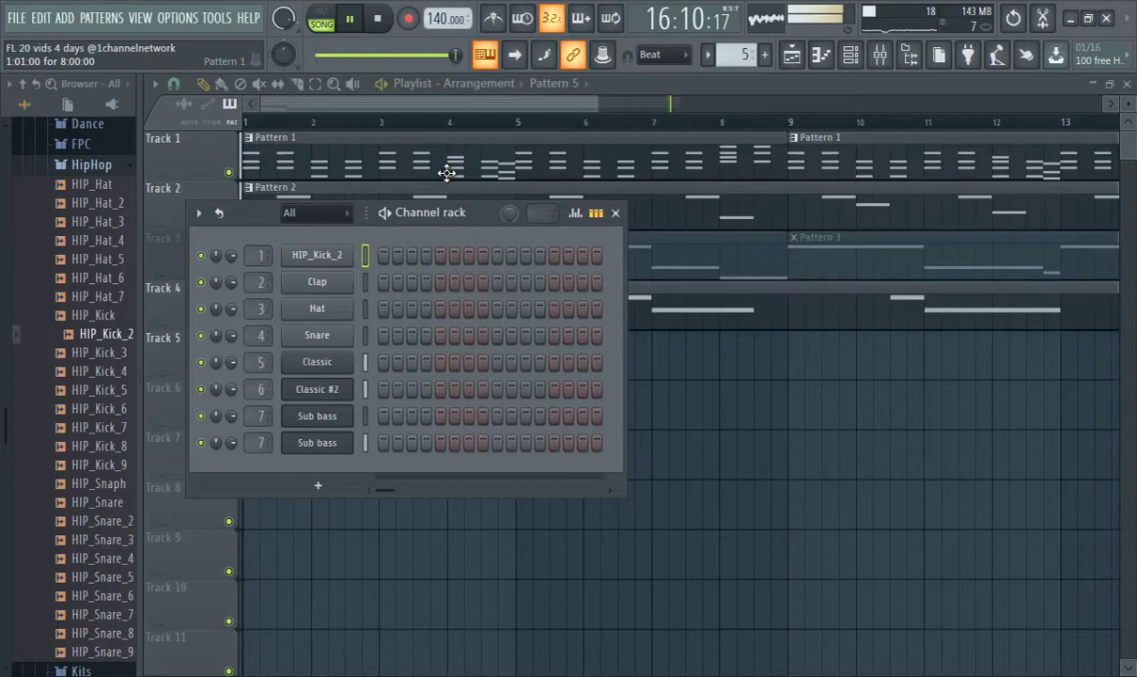
# Reposition the Channel rack window and widen it to show more steps
pyautogui.moveTo(452, 219); pyautogui.dragTo(615, 171)
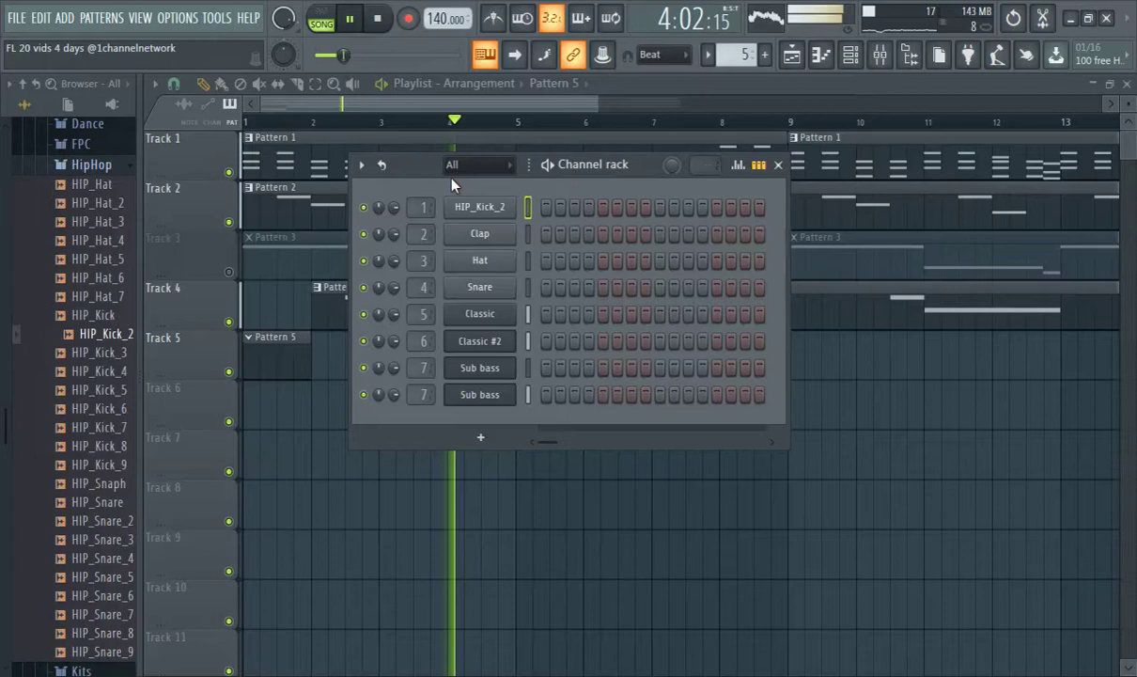
pyautogui.moveTo(419, 169); pyautogui.dragTo(355, 273)
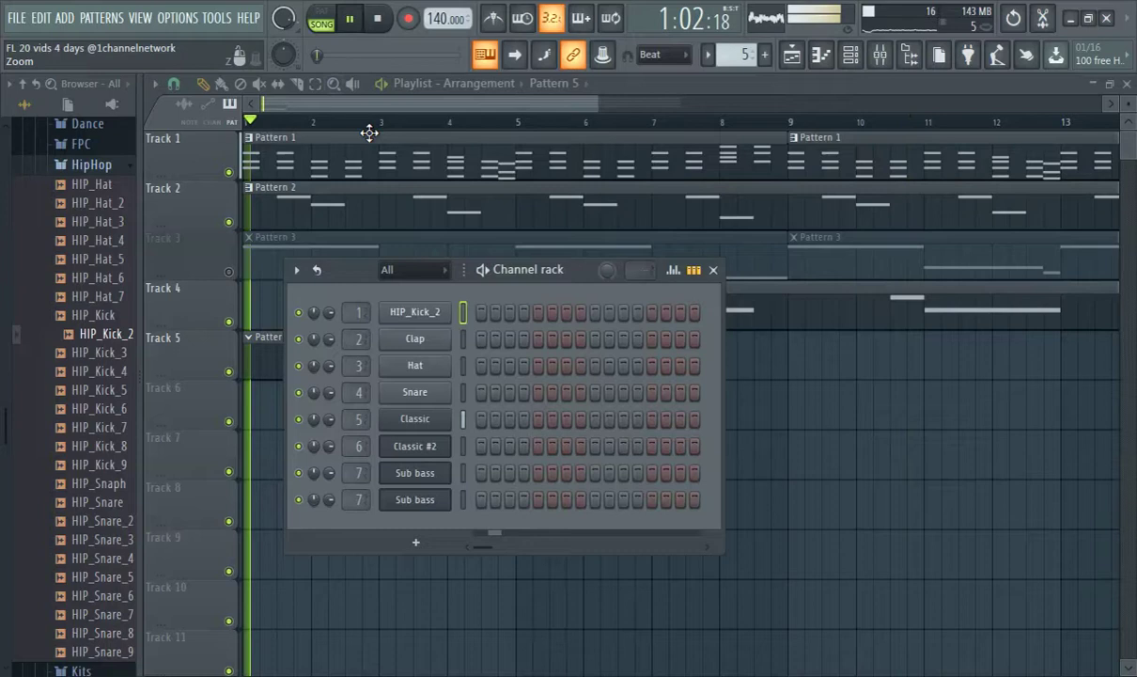
pyautogui.moveTo(724, 354); pyautogui.dragTo(1116, 348)
pyautogui.moveTo(793, 288); pyautogui.dragTo(741, 302)
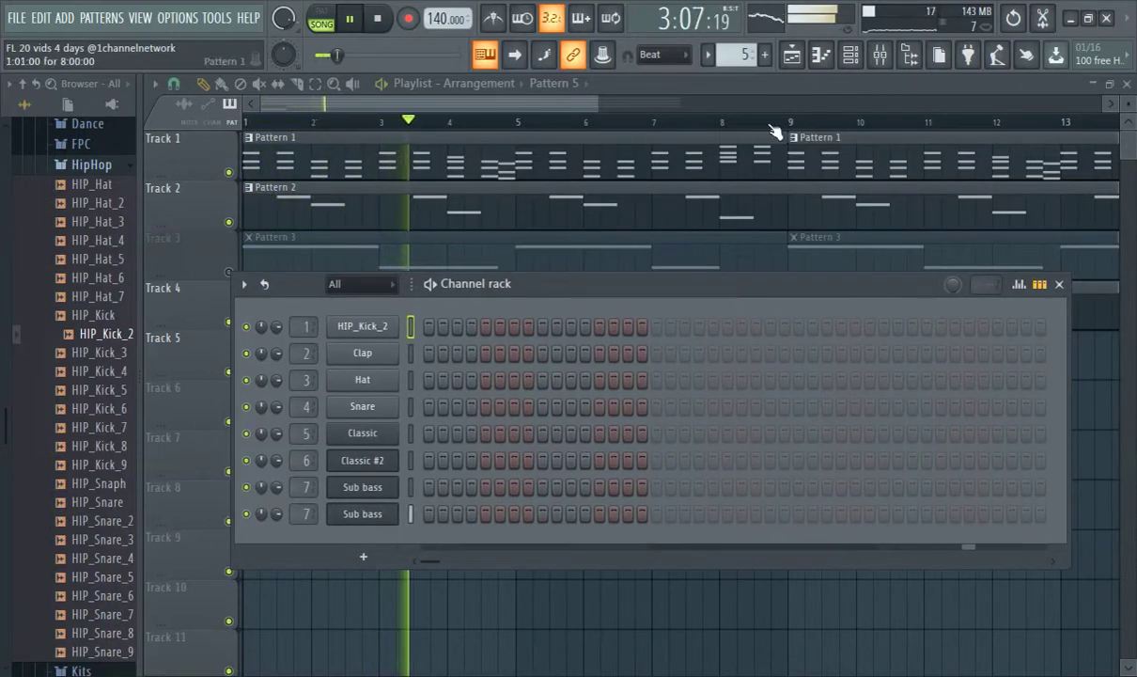
pyautogui.click(821, 54)
pyautogui.click(820, 55)
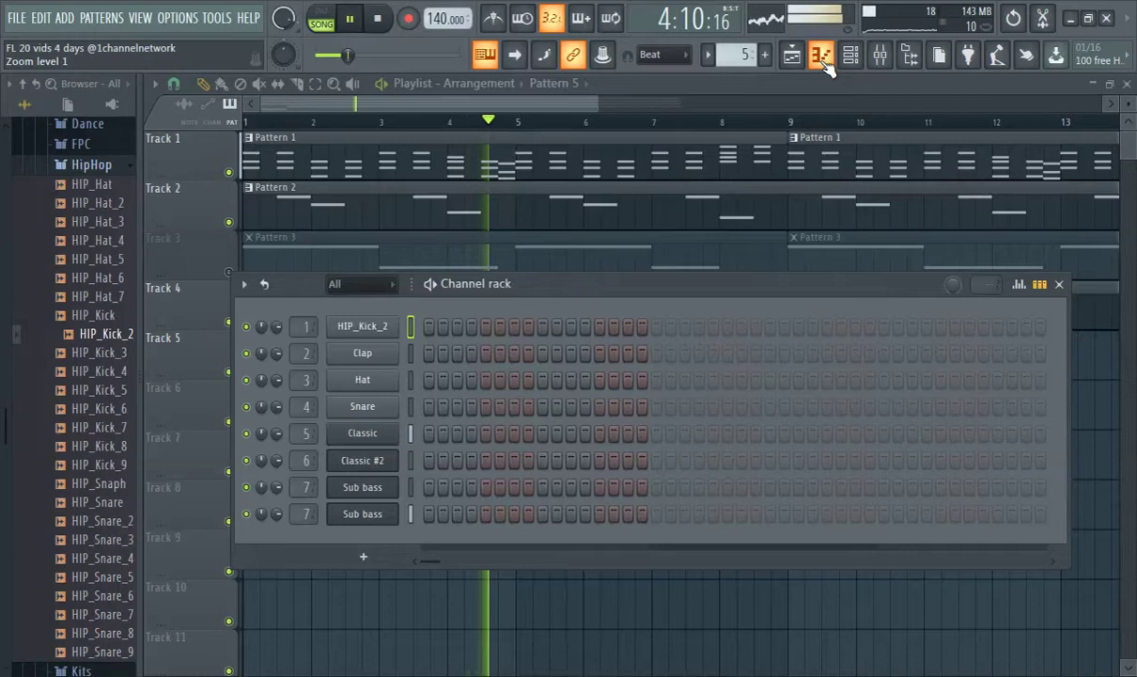
# Hide the sample browser, rewind playback to the song start, and move the Channel rack down
pyautogui.click(914, 60)
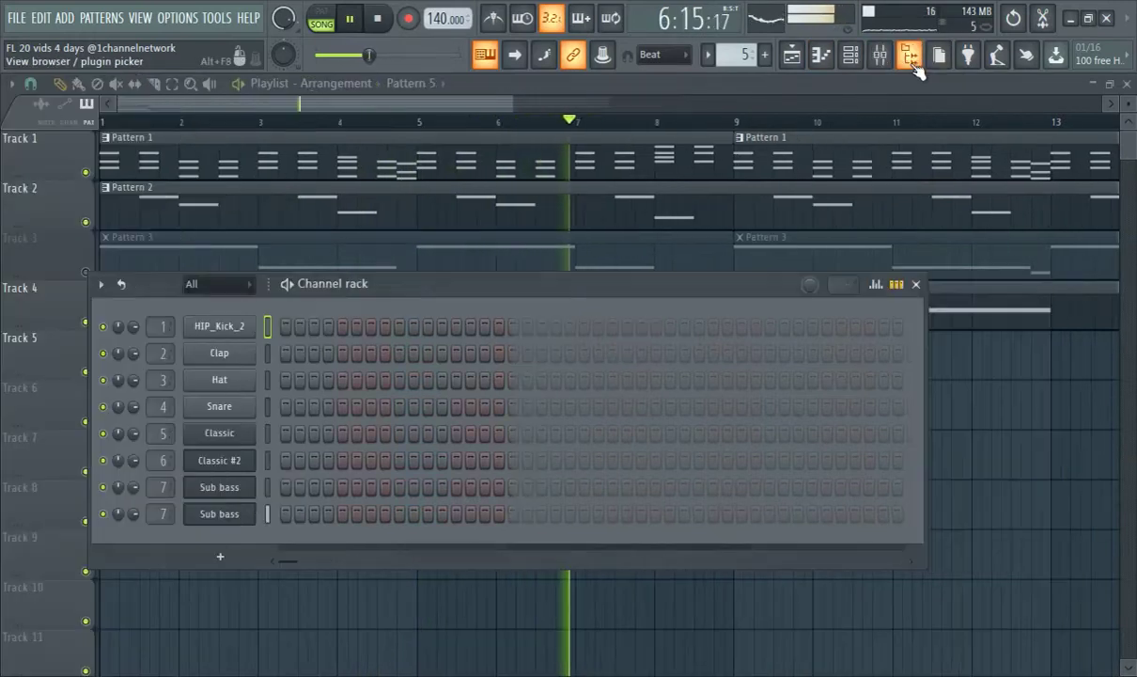
pyautogui.moveTo(470, 303); pyautogui.dragTo(585, 326)
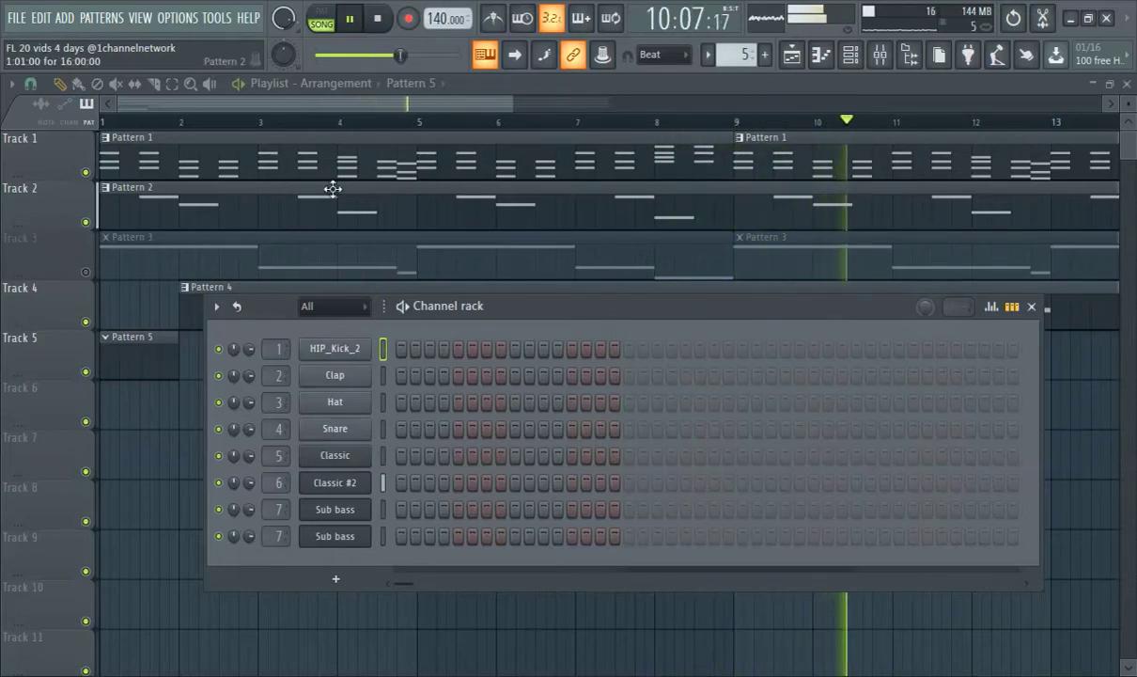
pyautogui.moveTo(405, 54); pyautogui.dragTo(318, 55)
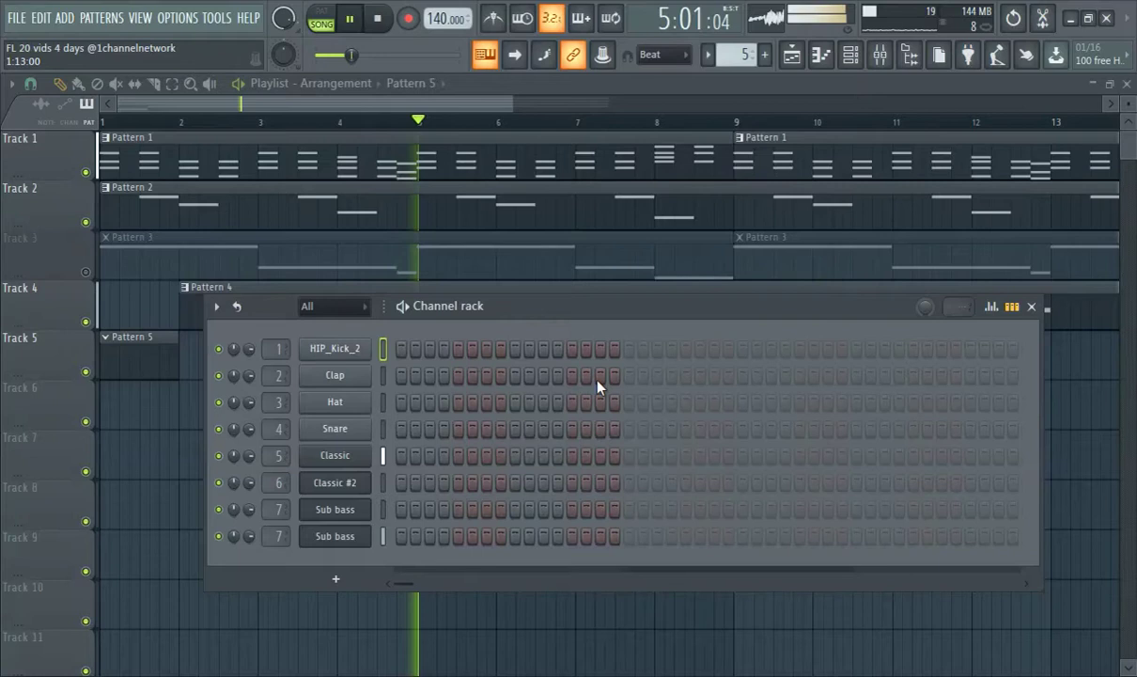
pyautogui.moveTo(634, 294); pyautogui.dragTo(620, 446)
# Place Pattern 5 at bar 9 on Track 5 and add HIP_Kick_2 hits at steps 1, 5 and 17
pyautogui.click(736, 338)
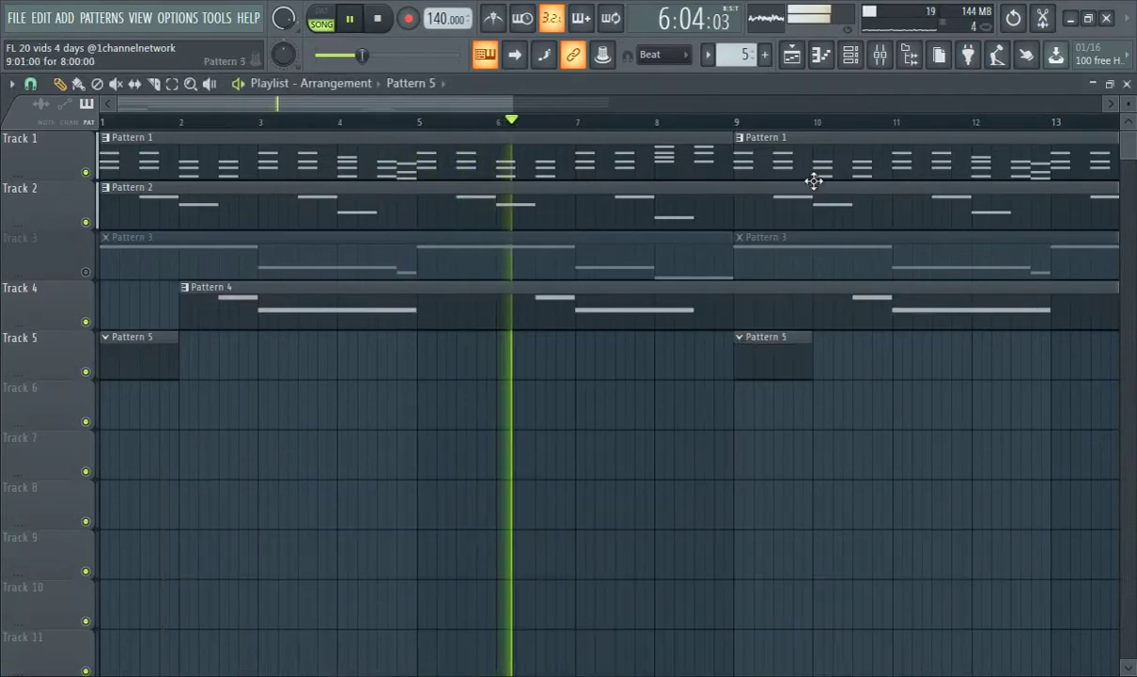
pyautogui.click(849, 55)
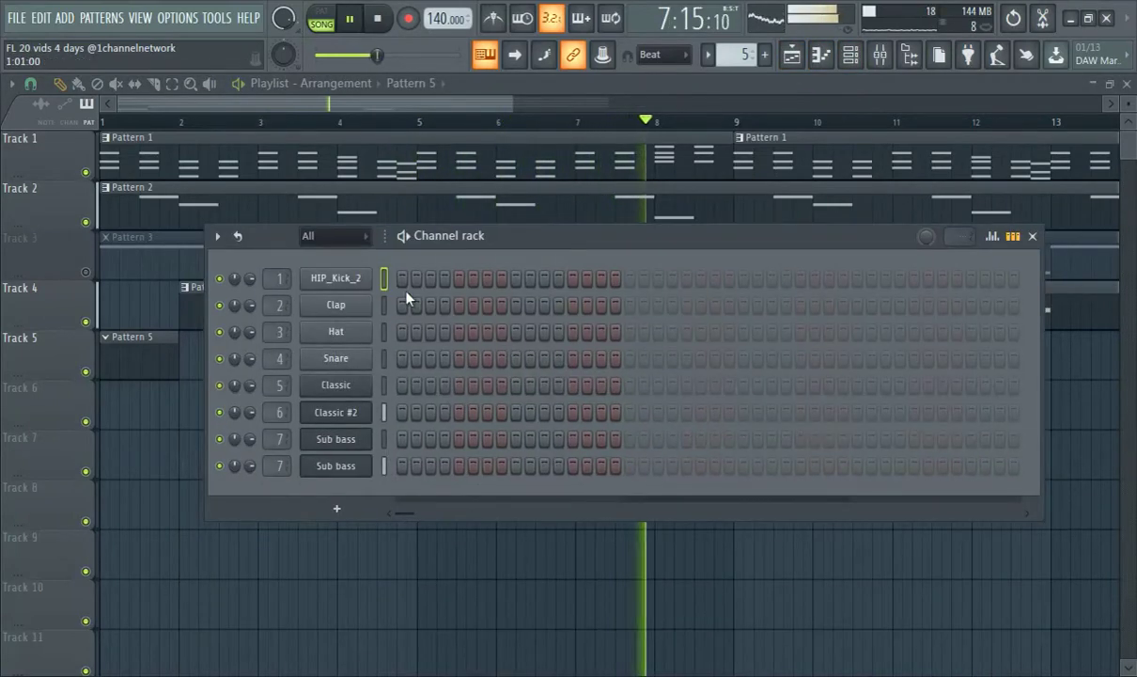
pyautogui.click(402, 278)
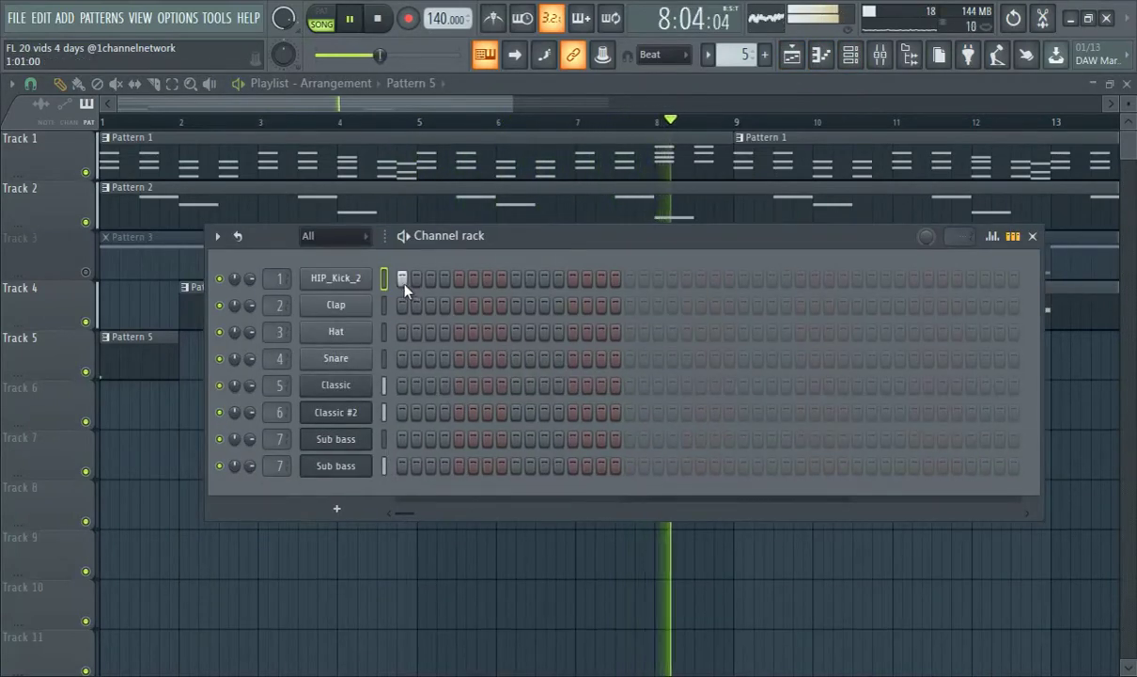
pyautogui.click(458, 278)
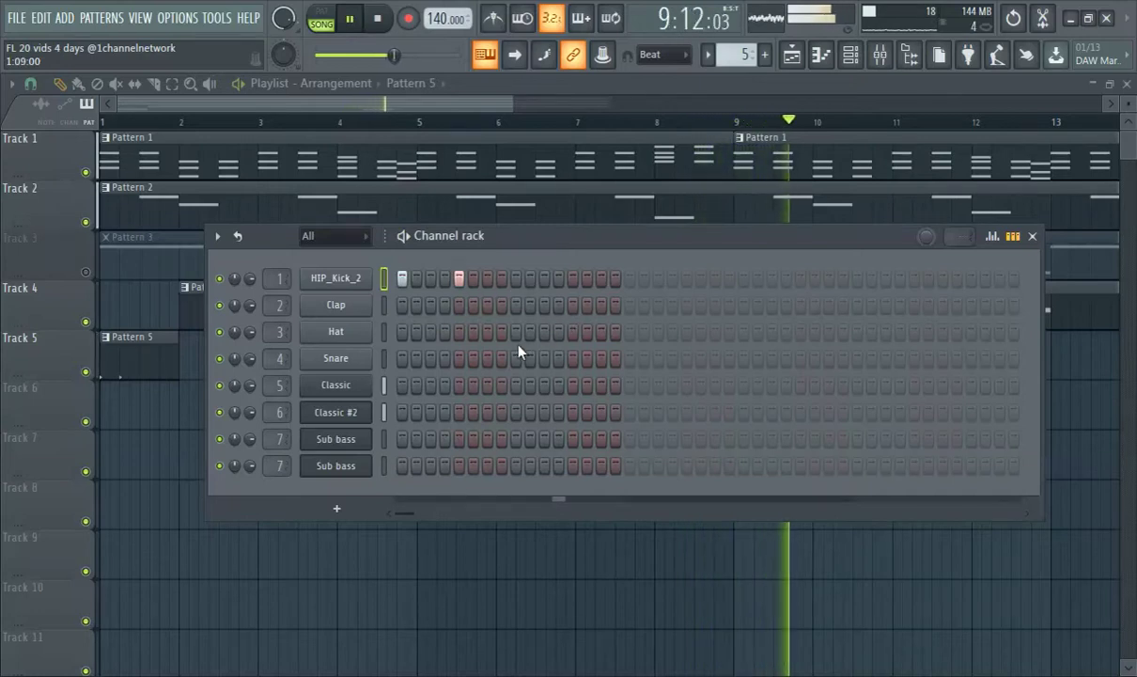
pyautogui.click(631, 280)
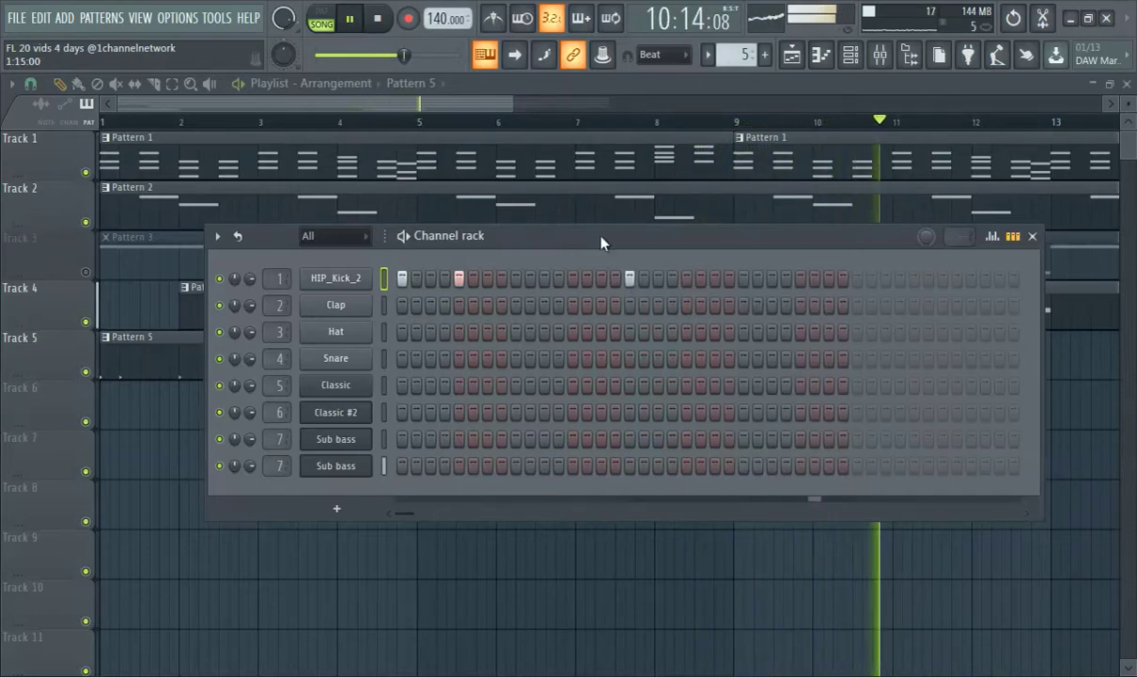
# Jump playback back, restart from bar 1, and bring the Channel rack back up
pyautogui.click(622, 121)
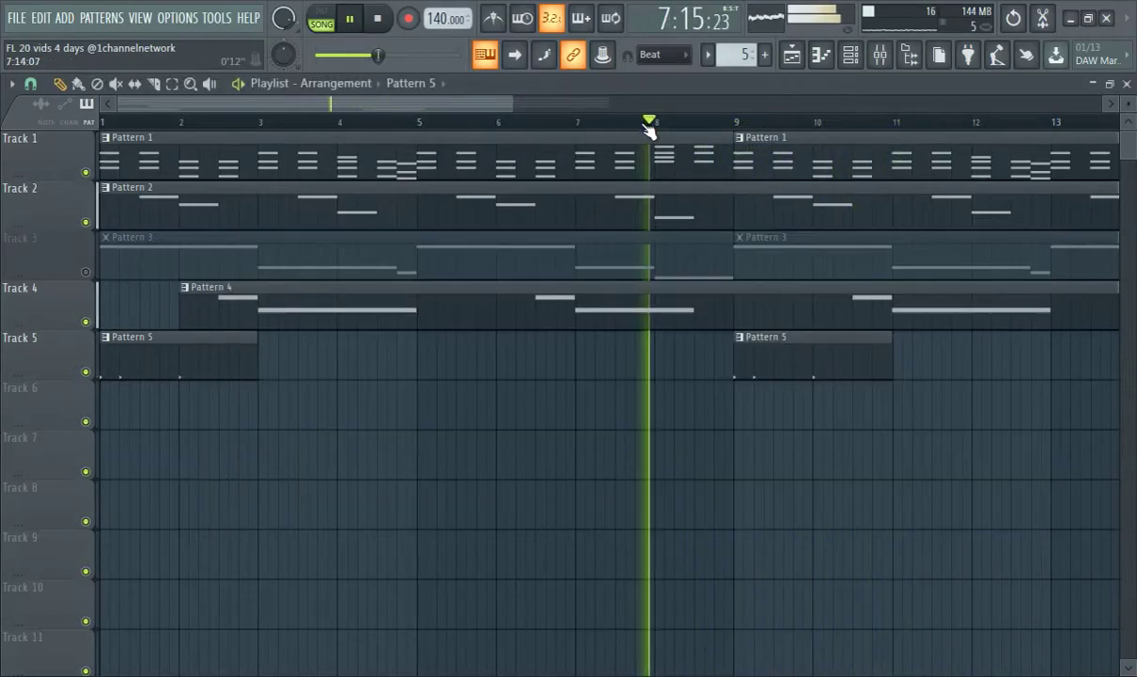
pyautogui.click(850, 54)
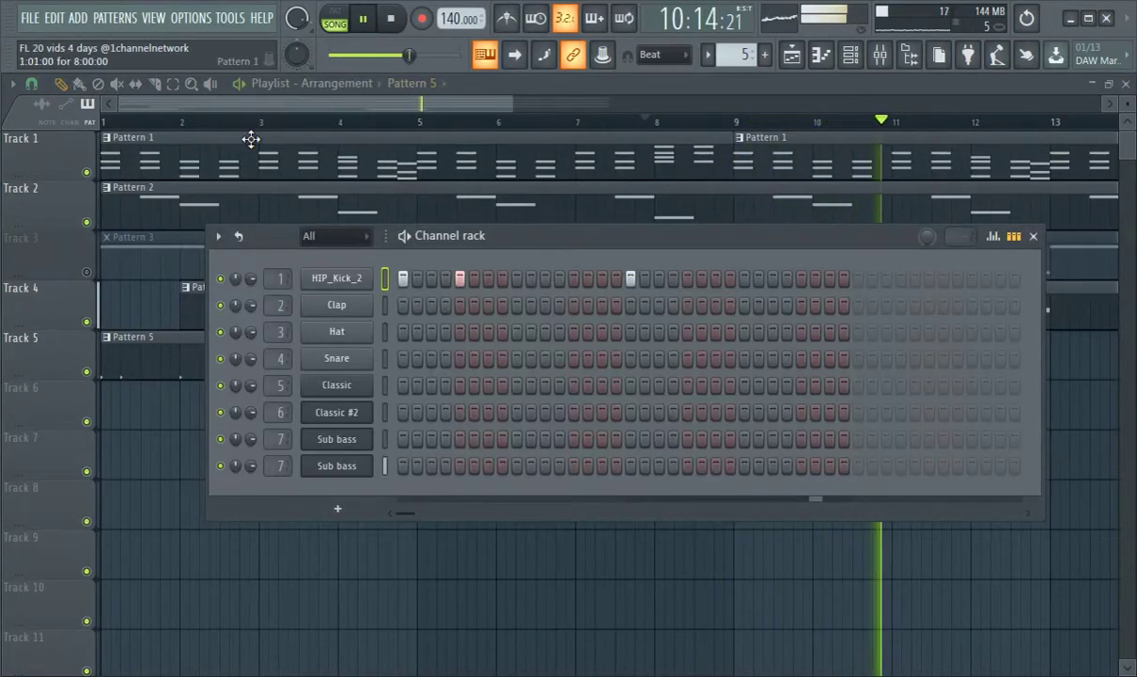
pyautogui.click(123, 122)
pyautogui.click(851, 59)
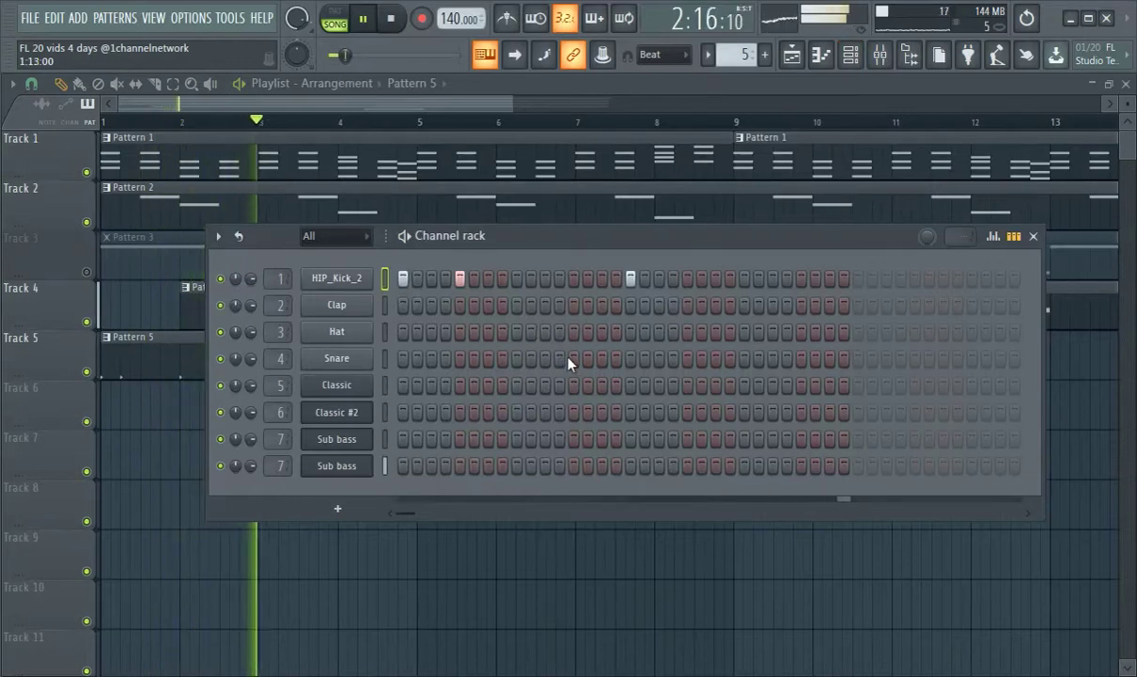
# Add a Snare hit, rewind the song, and place two later pairs of HIP_Kick_2 hits
pyautogui.click(516, 358)
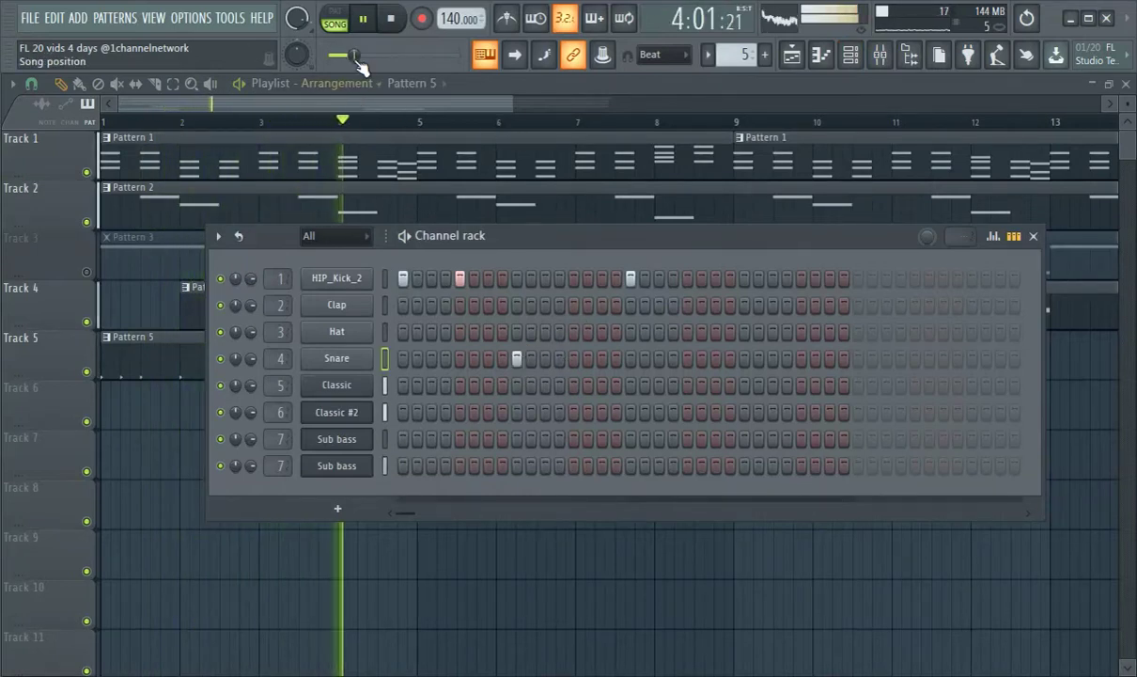
pyautogui.moveTo(358, 58); pyautogui.dragTo(334, 59)
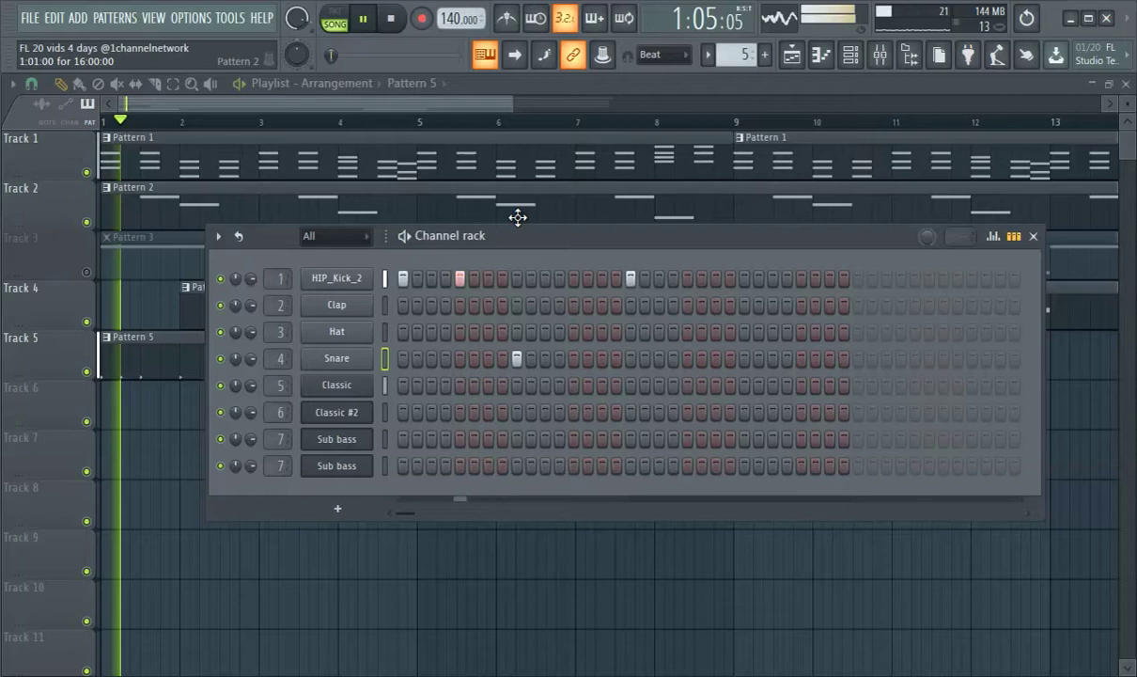
pyautogui.click(629, 278)
pyautogui.click(687, 279)
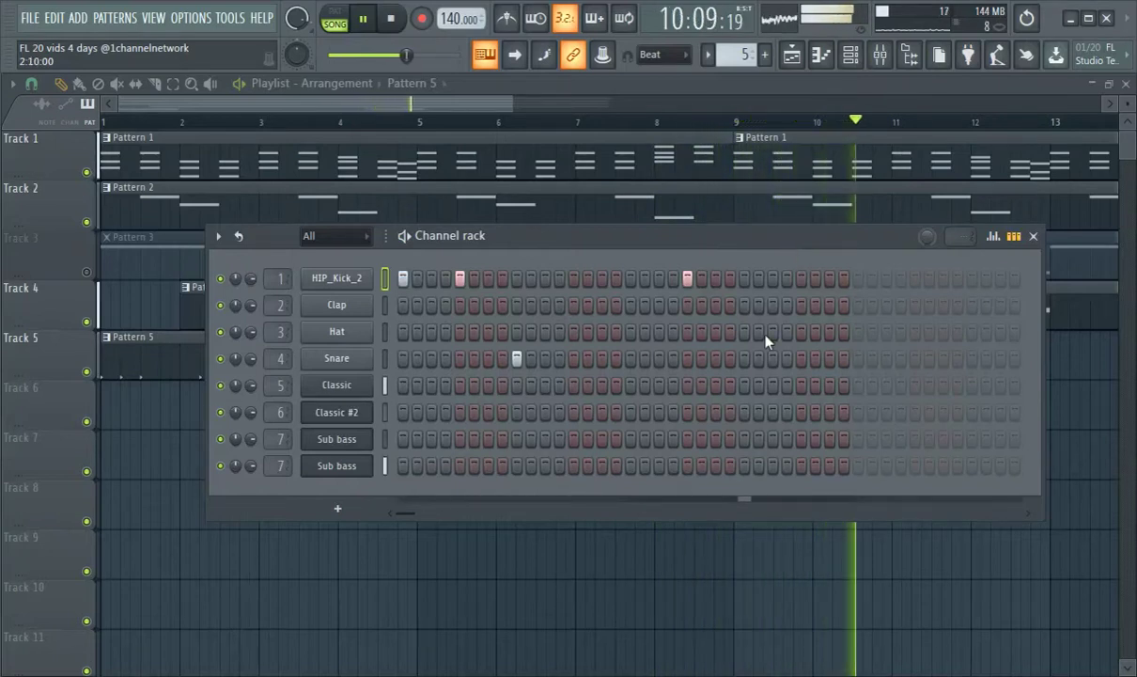
pyautogui.click(858, 279)
pyautogui.click(914, 278)
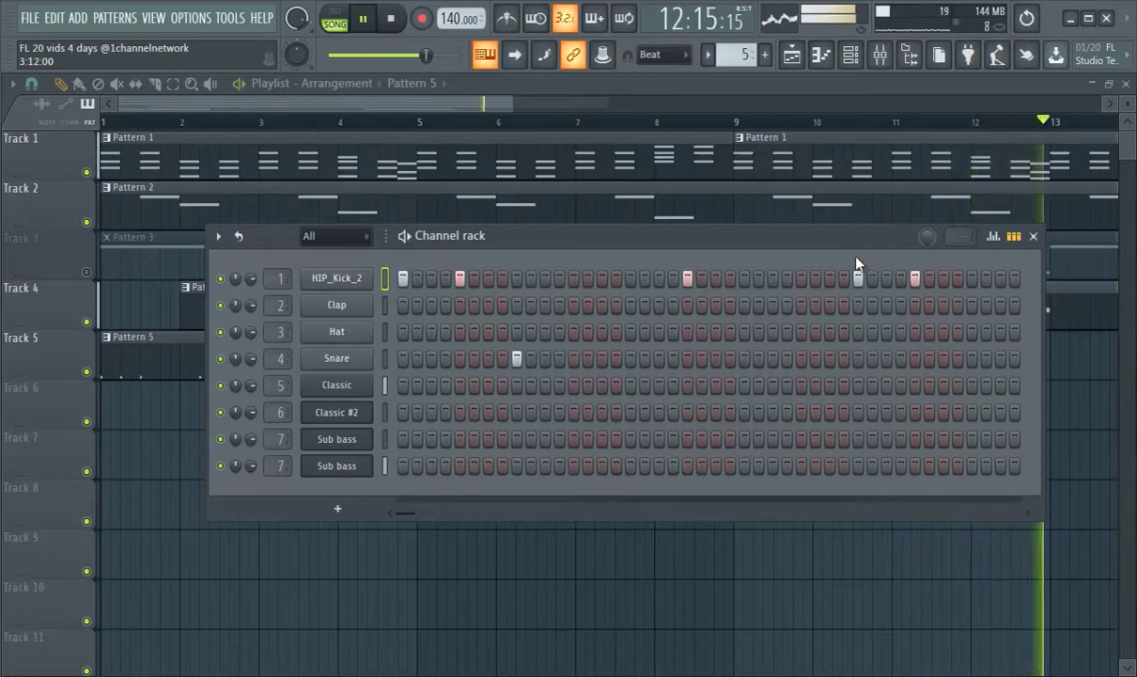
pyautogui.moveTo(732, 245); pyautogui.dragTo(554, 267)
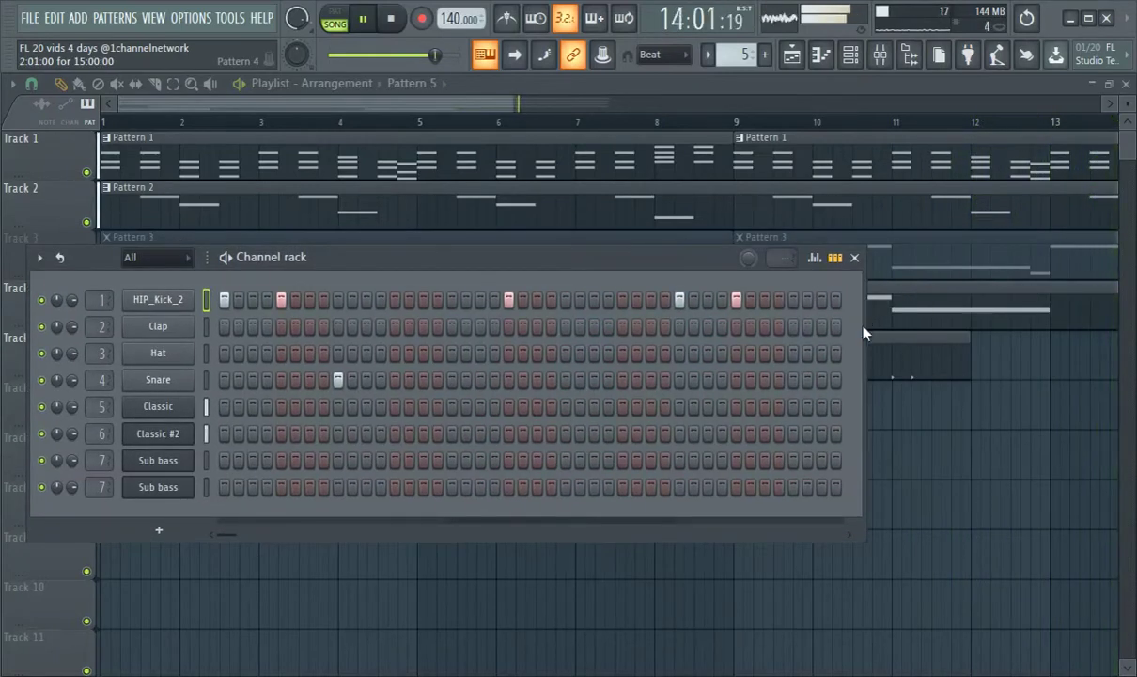
# Widen the Channel rack, add two more Snare hits and a kick past the old pattern end
pyautogui.moveTo(864, 326); pyautogui.dragTo(1090, 325)
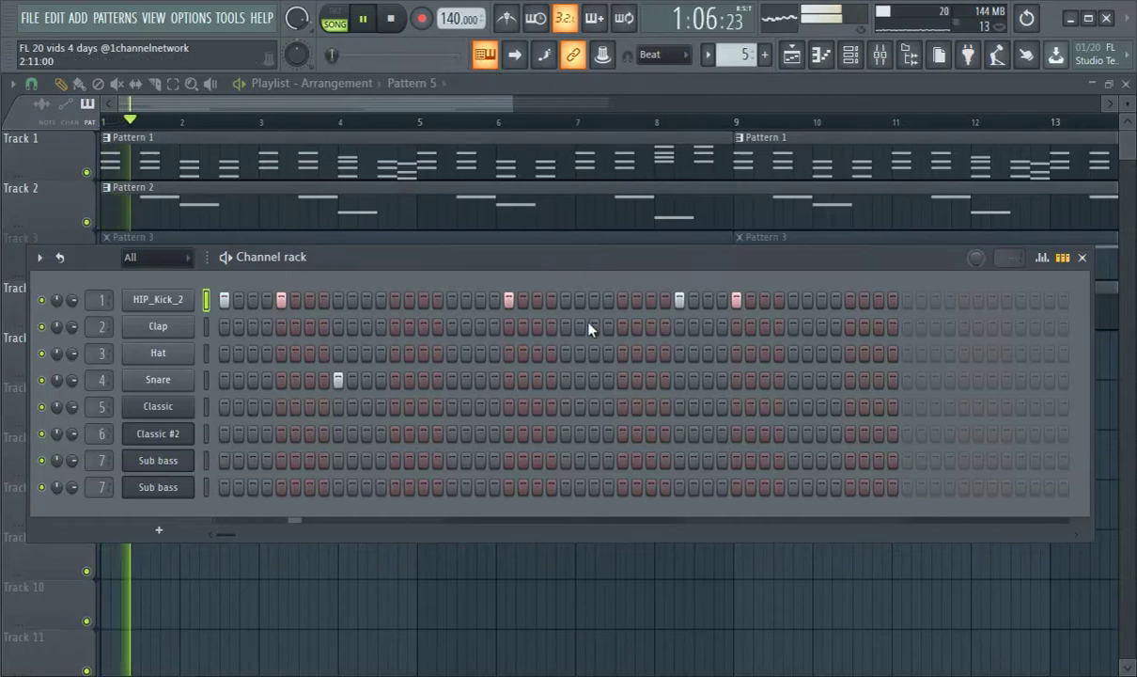
pyautogui.click(563, 380)
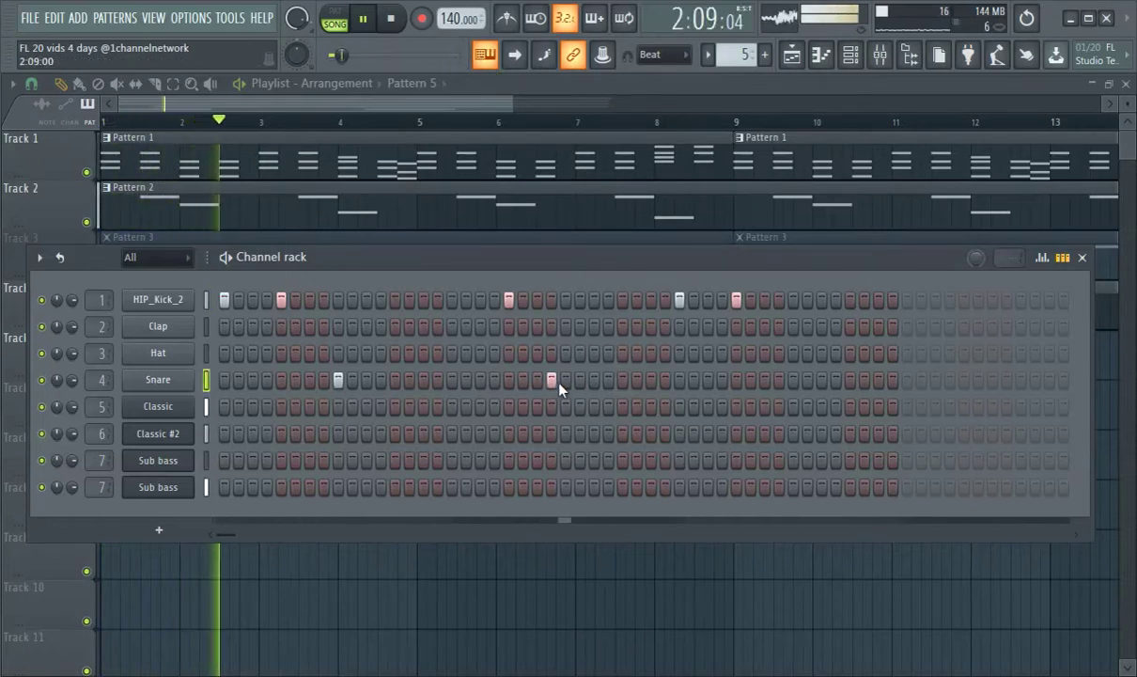
pyautogui.click(793, 380)
pyautogui.click(963, 299)
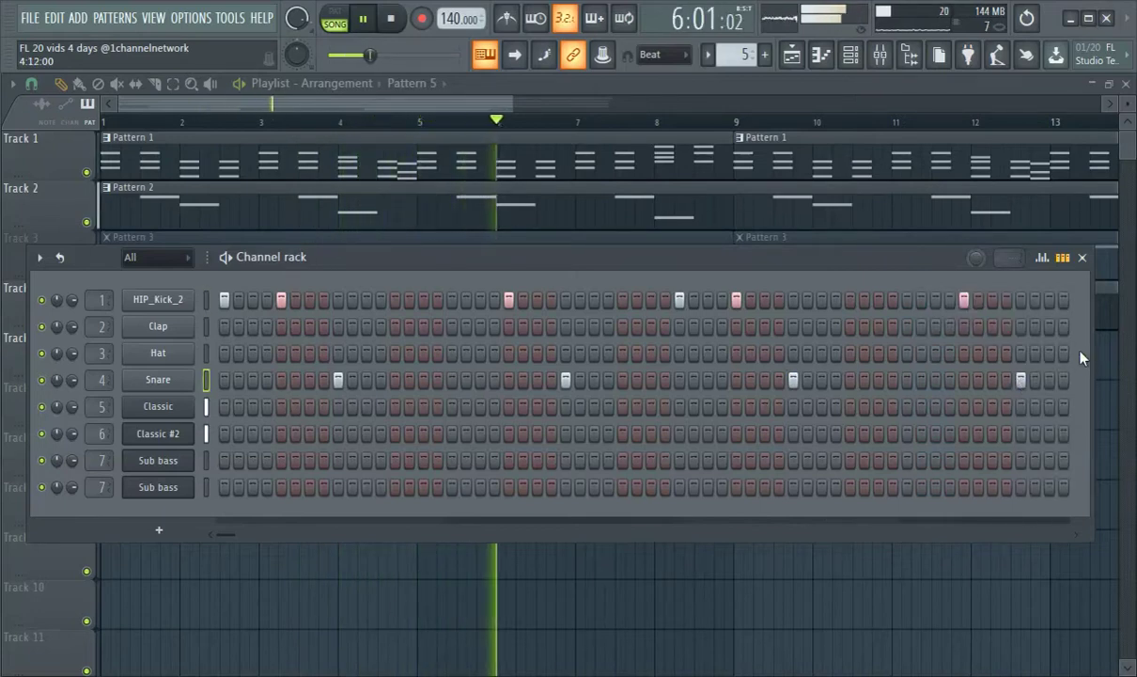
pyautogui.moveTo(876, 263); pyautogui.dragTo(686, 287)
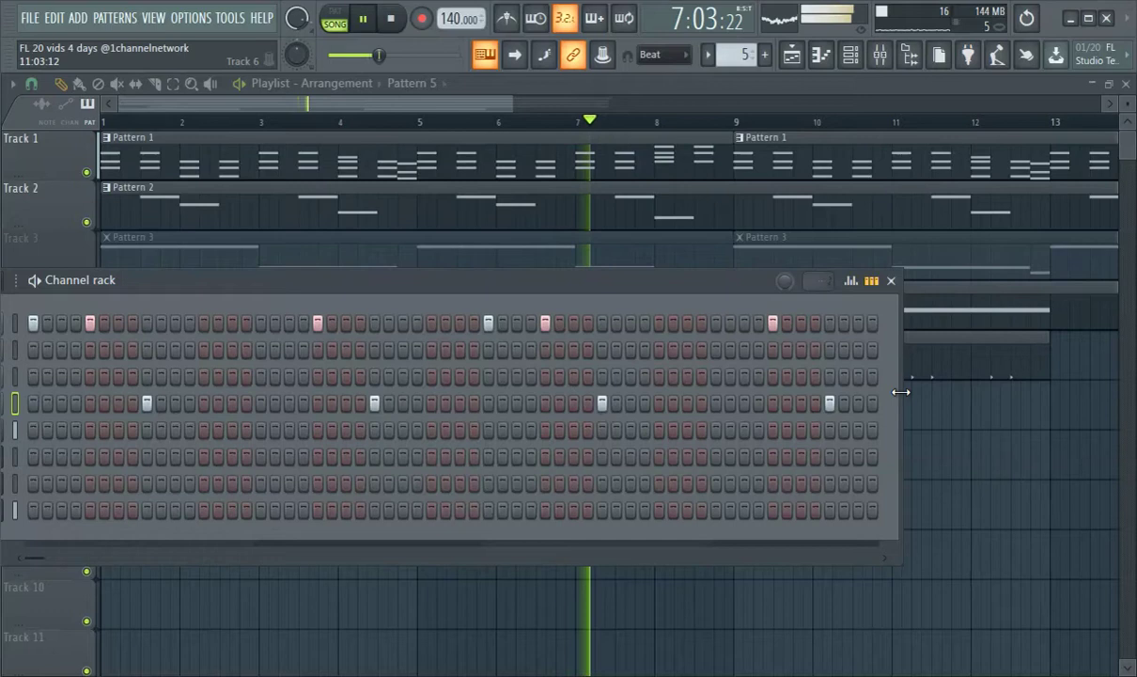
pyautogui.moveTo(901, 392); pyautogui.dragTo(956, 386)
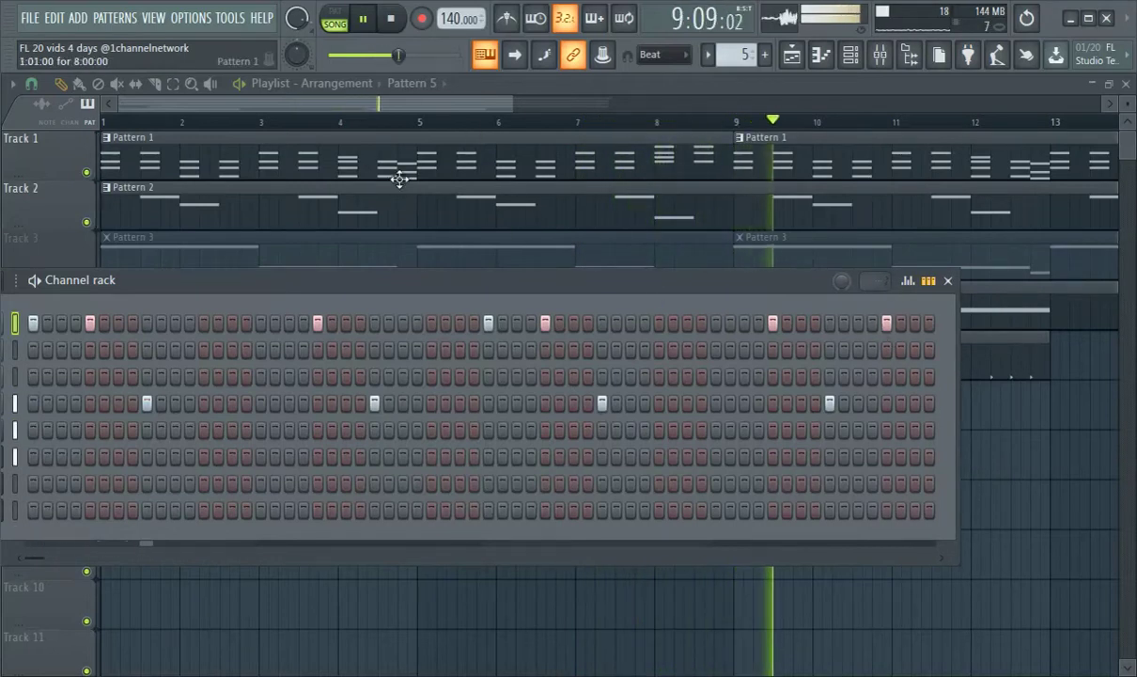
pyautogui.moveTo(635, 282); pyautogui.dragTo(585, 280)
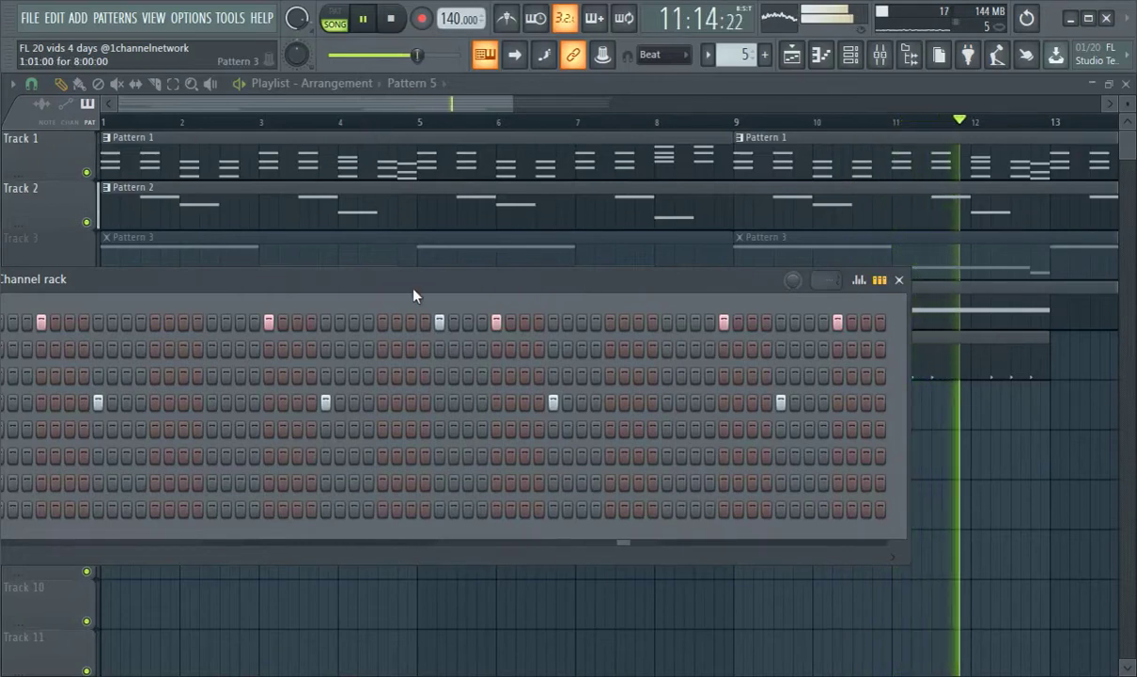
pyautogui.moveTo(395, 279); pyautogui.dragTo(510, 289)
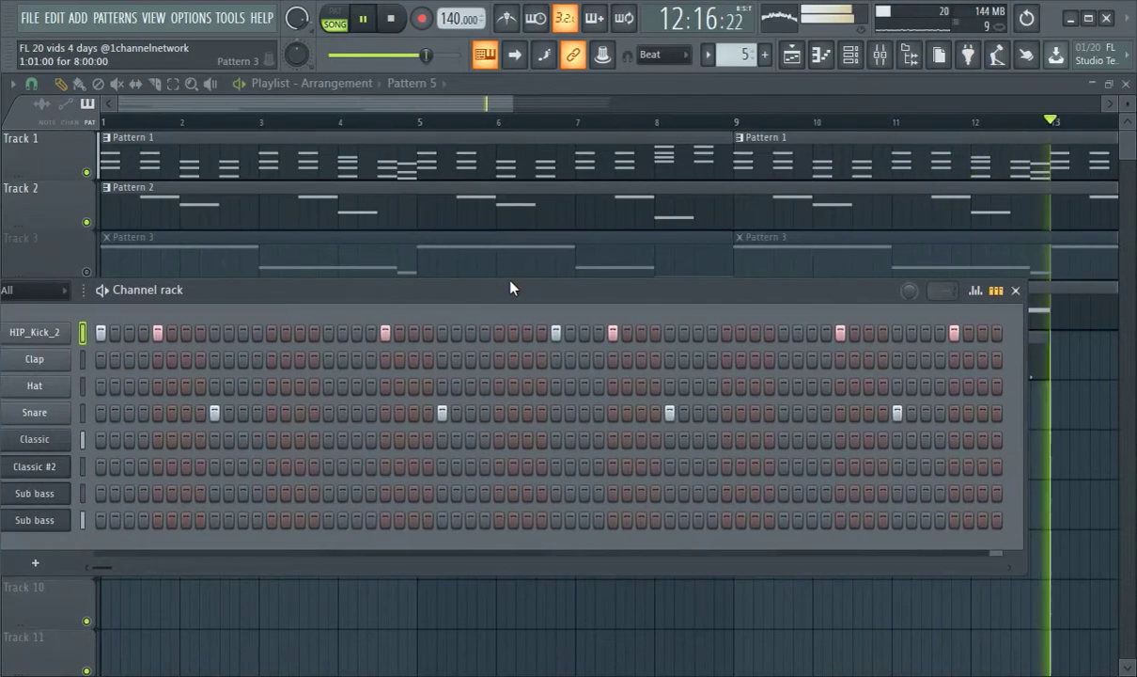
# Stretch the two Pattern 5 clips on Track 5 to end at bars 9 and 17
pyautogui.click(337, 123)
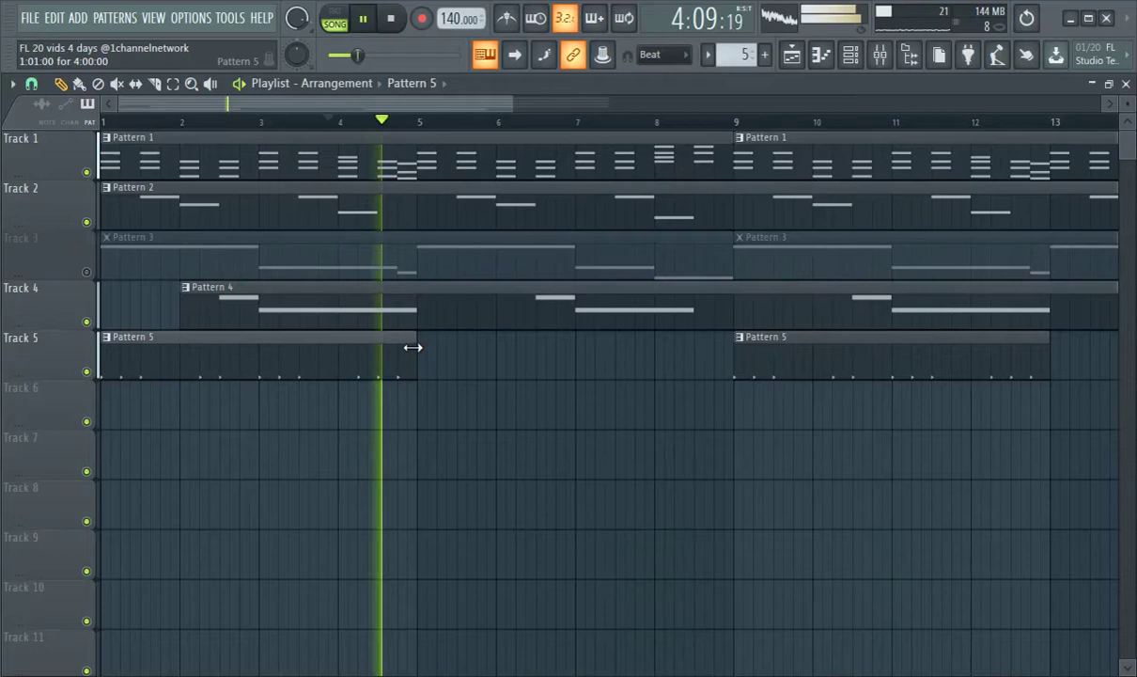
pyautogui.moveTo(413, 345); pyautogui.dragTo(733, 360)
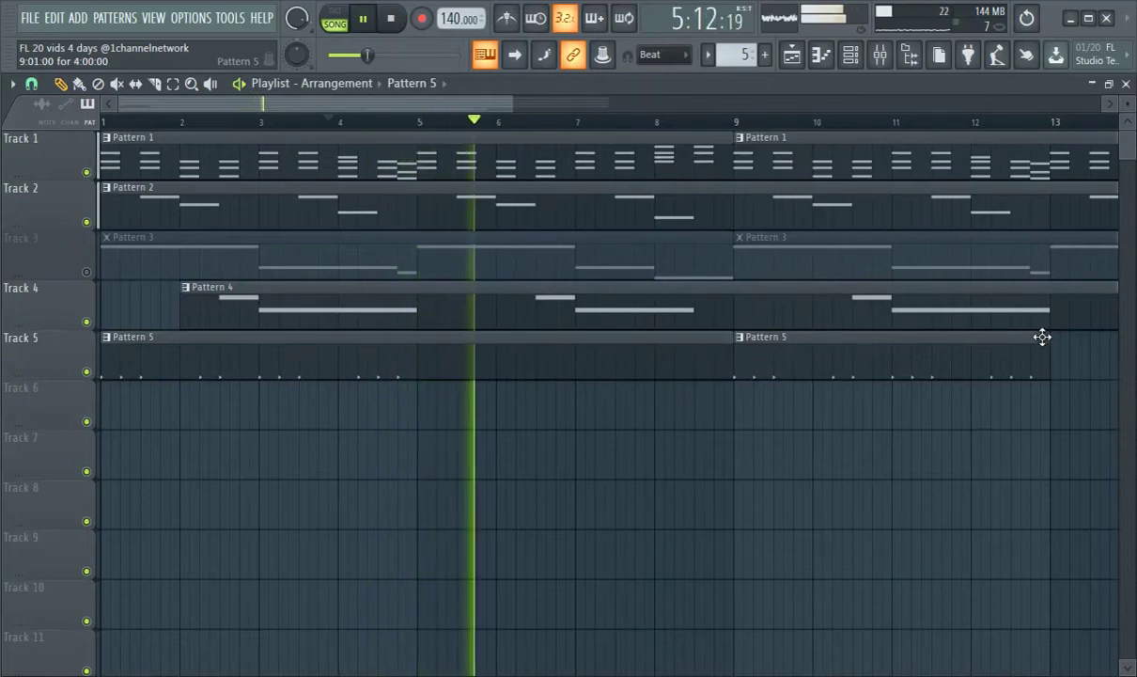
pyautogui.scroll(-3, 520, 125)
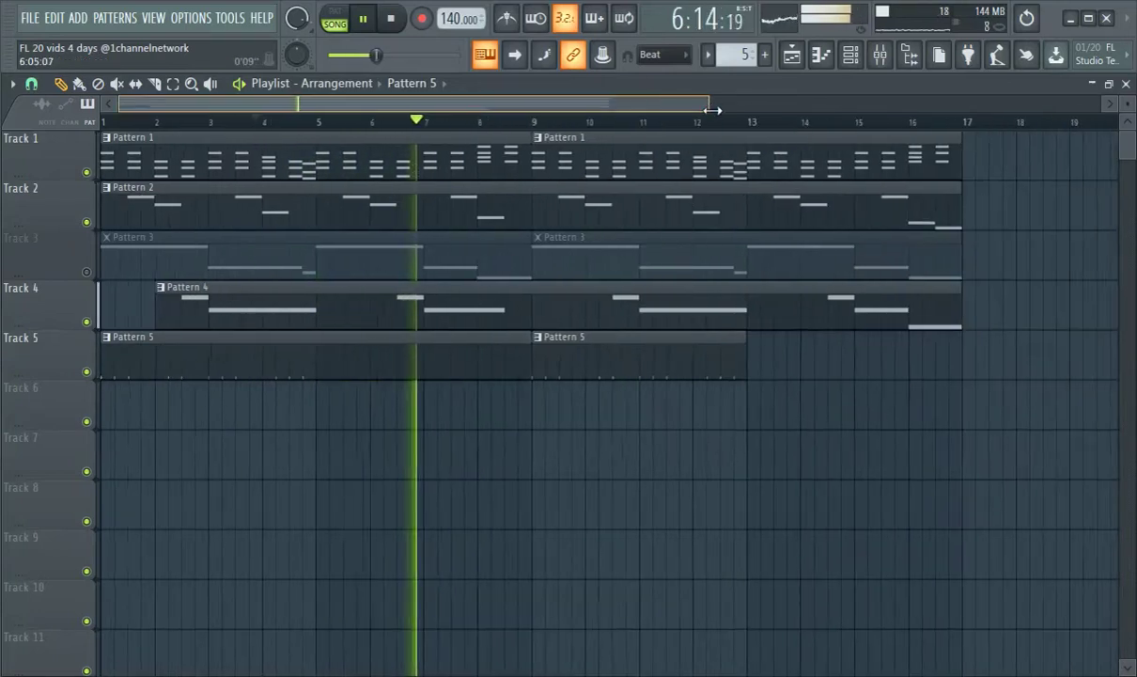
pyautogui.moveTo(687, 370); pyautogui.dragTo(881, 355)
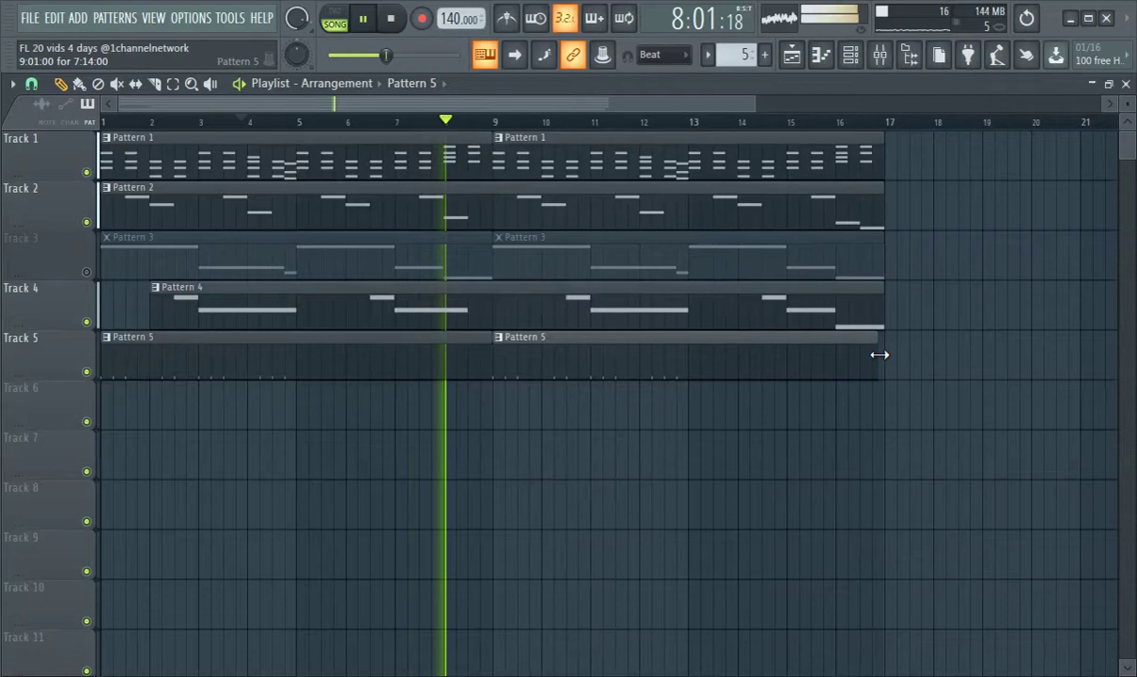
# Reopen the Channel rack and resize it to show channel names and the full step grid
pyautogui.click(849, 54)
pyautogui.moveTo(762, 289); pyautogui.dragTo(611, 291)
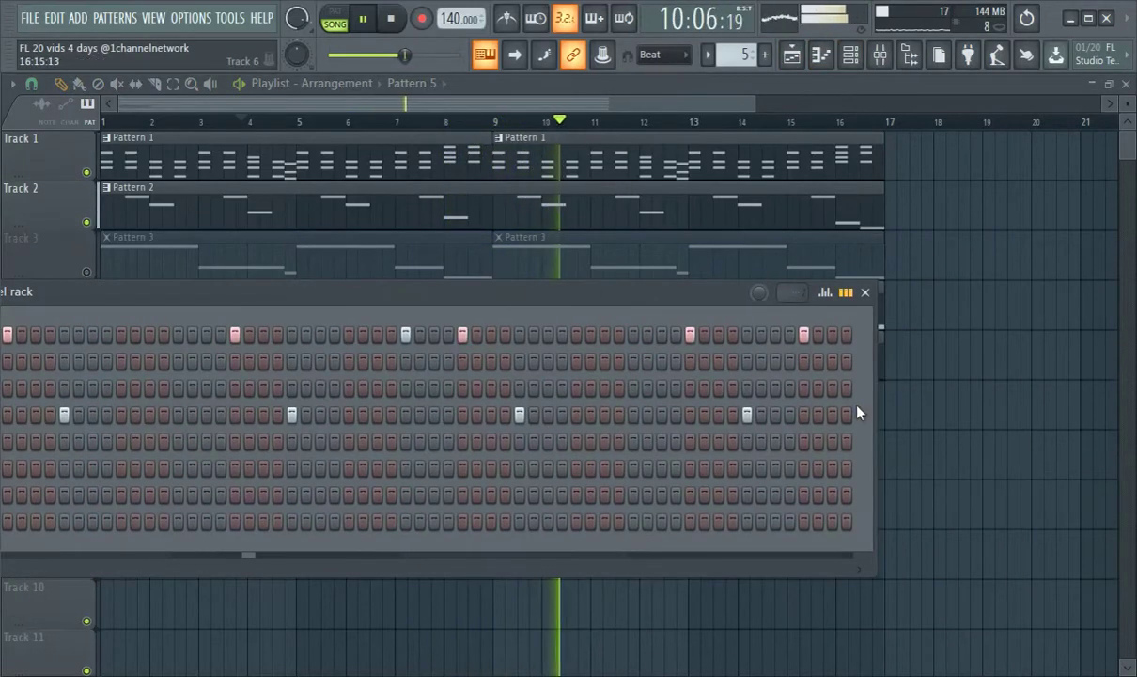
pyautogui.moveTo(877, 400); pyautogui.dragTo(1075, 399)
pyautogui.moveTo(769, 293); pyautogui.dragTo(1092, 413)
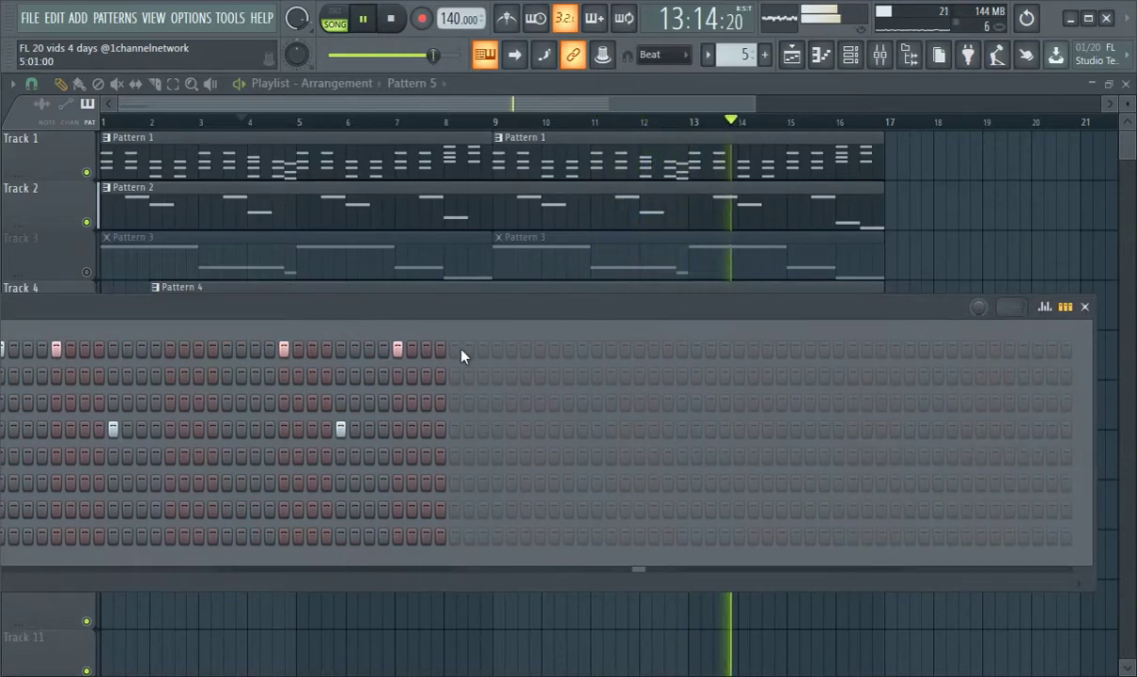
pyautogui.moveTo(418, 331); pyautogui.dragTo(992, 469)
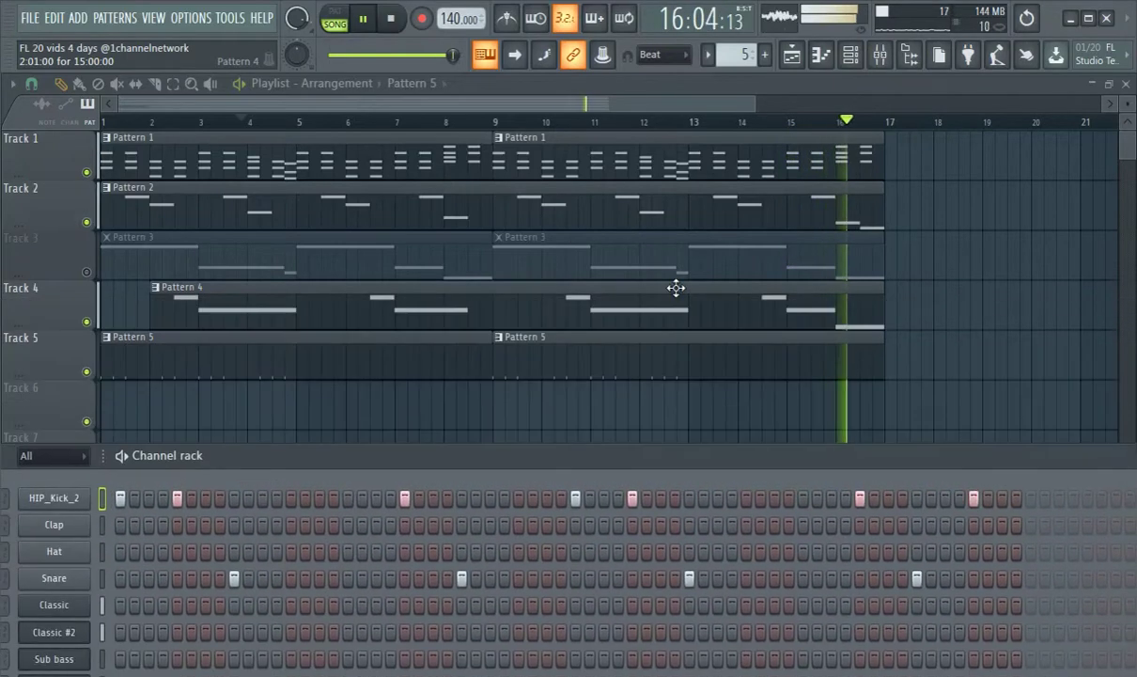
# Open HIP_Kick_2 in the Piano roll and duplicate its bar 1–4 notes into bars 5–8 with Ctrl+B
pyautogui.doubleClick(289, 369)
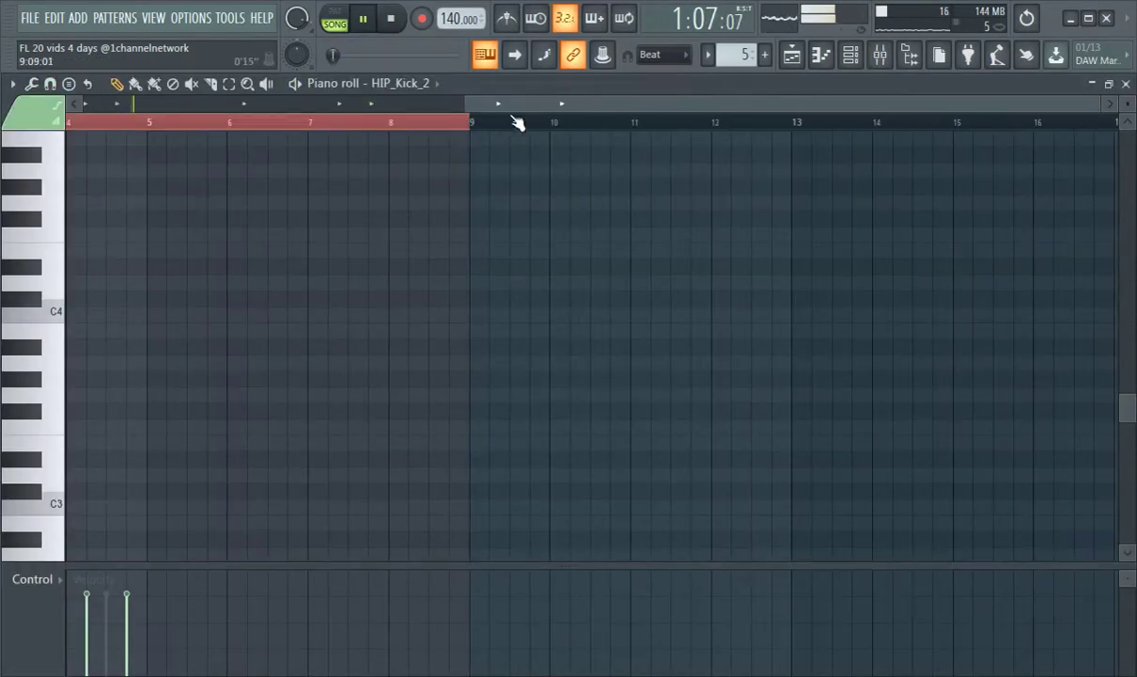
pyautogui.scroll(-5, 299, 326)
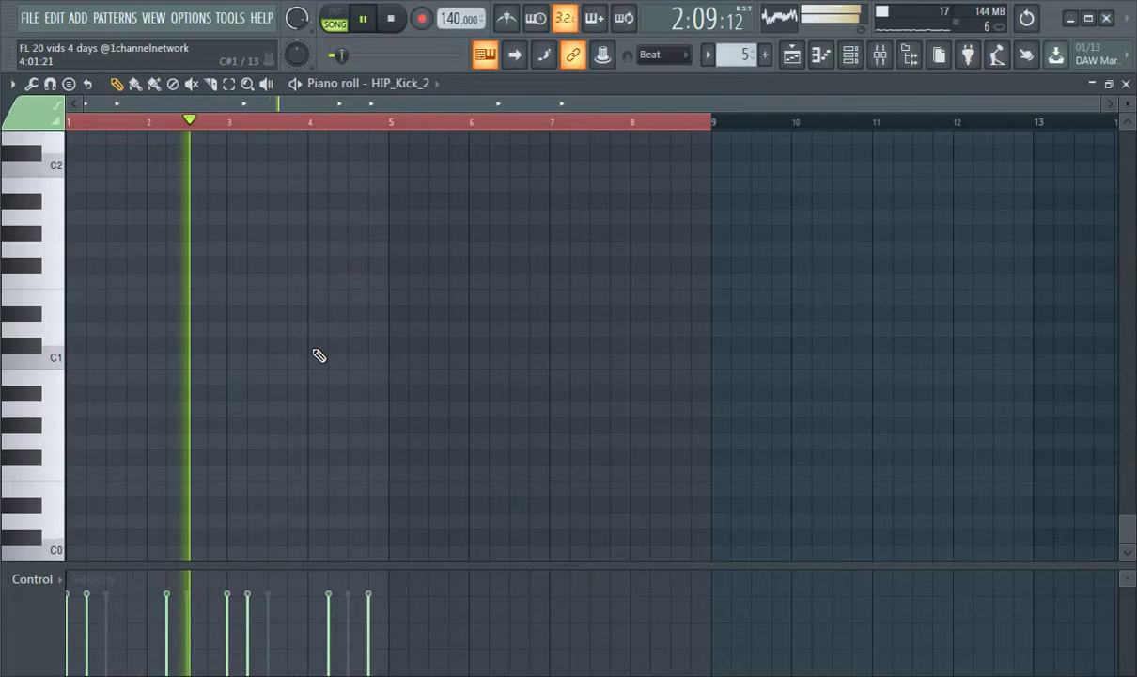
pyautogui.scroll(6, 324, 358)
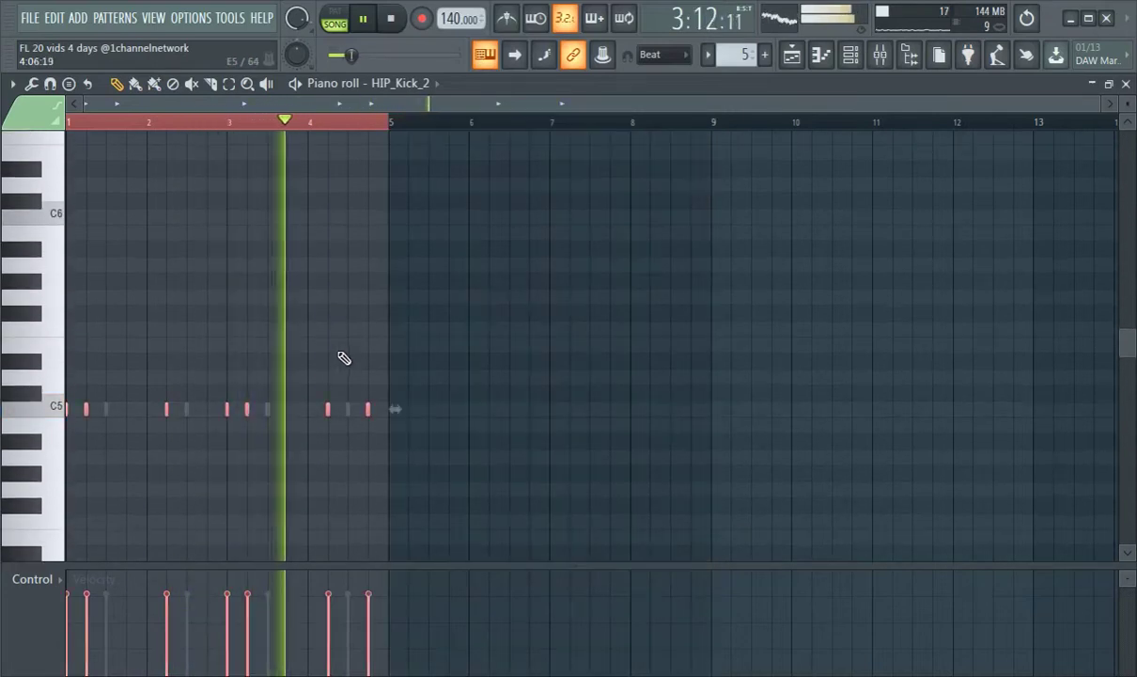
pyautogui.hotkey('ctrl', 'b')
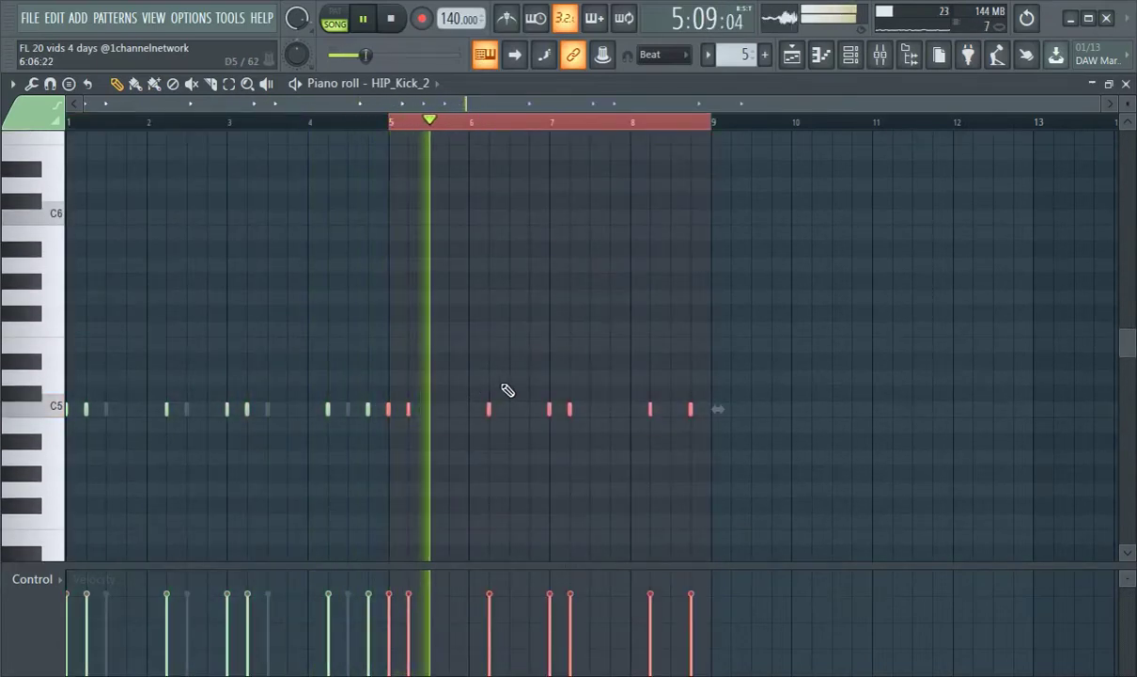
pyautogui.scroll(5, 543, 380)
pyautogui.scroll(-5, 550, 378)
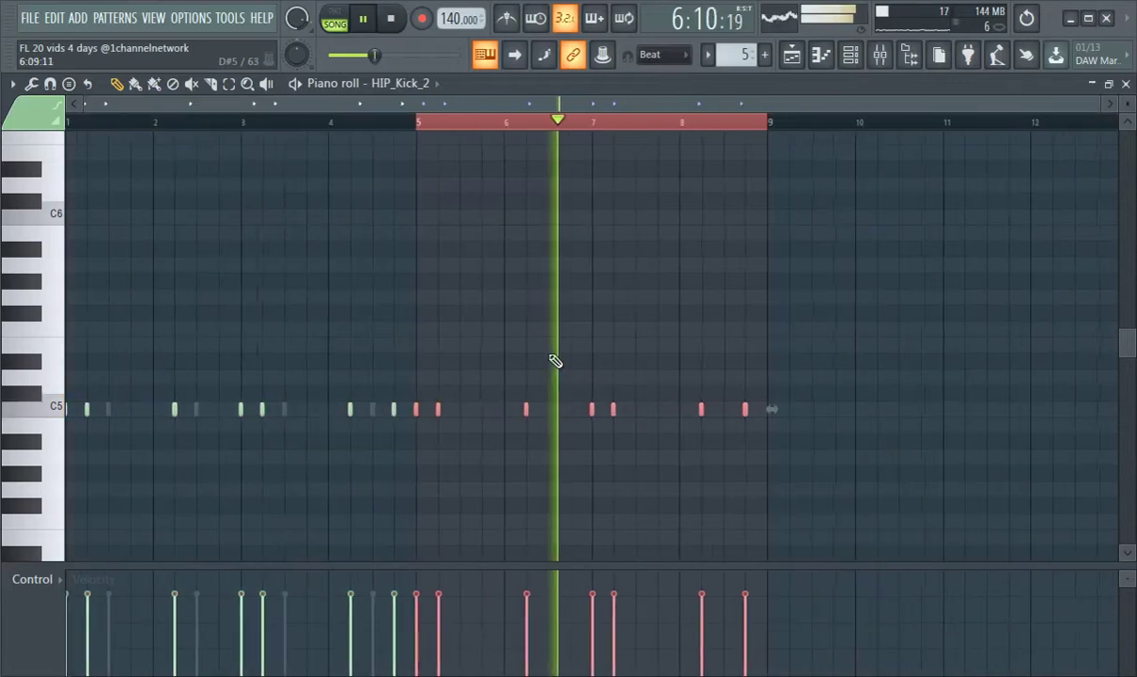
# Switch the Piano roll to Snare, select all its notes, and drag copies four bars right
pyautogui.click(428, 82)
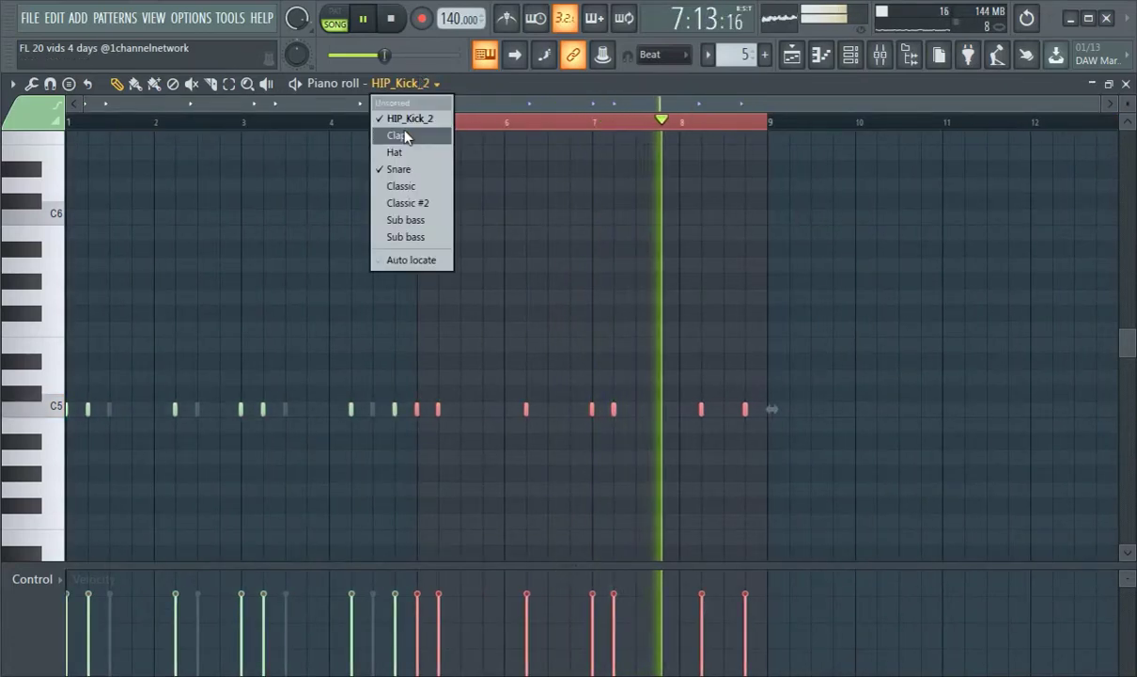
pyautogui.click(409, 174)
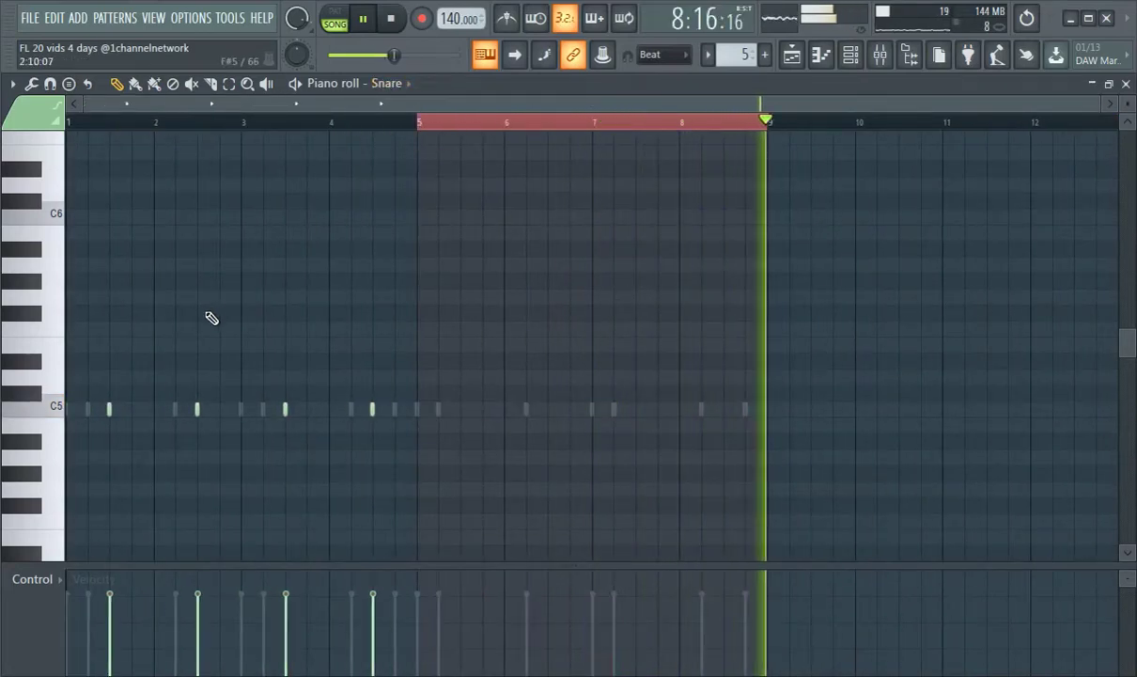
pyautogui.hotkey('ctrl', 'a')
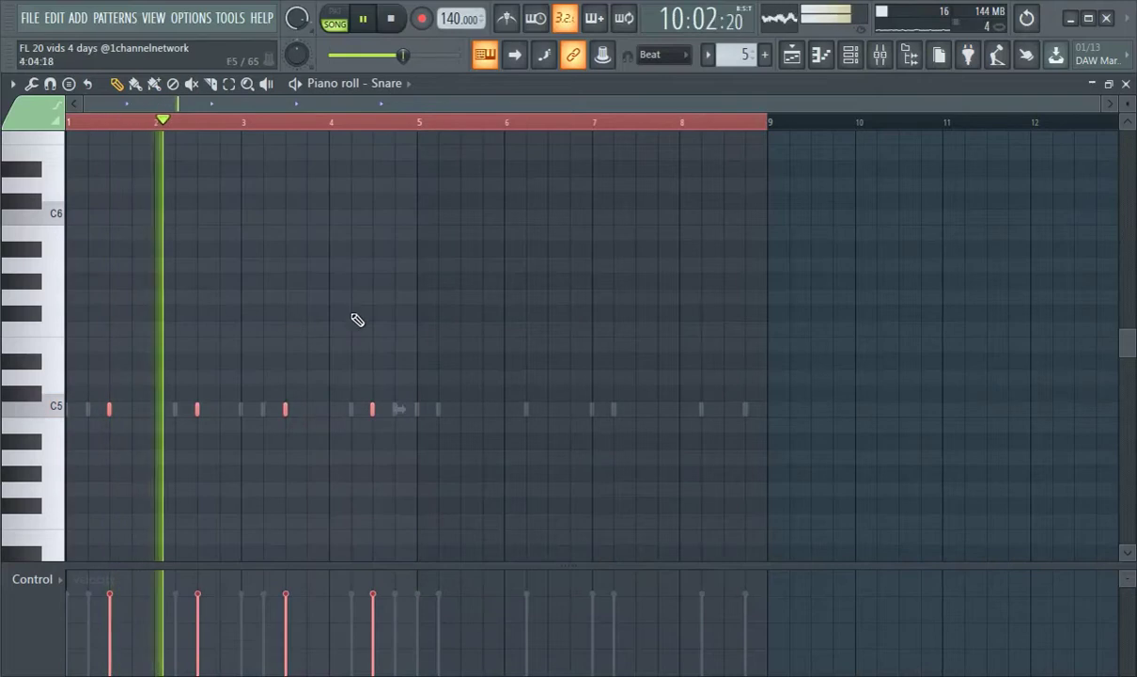
pyautogui.click(228, 83)
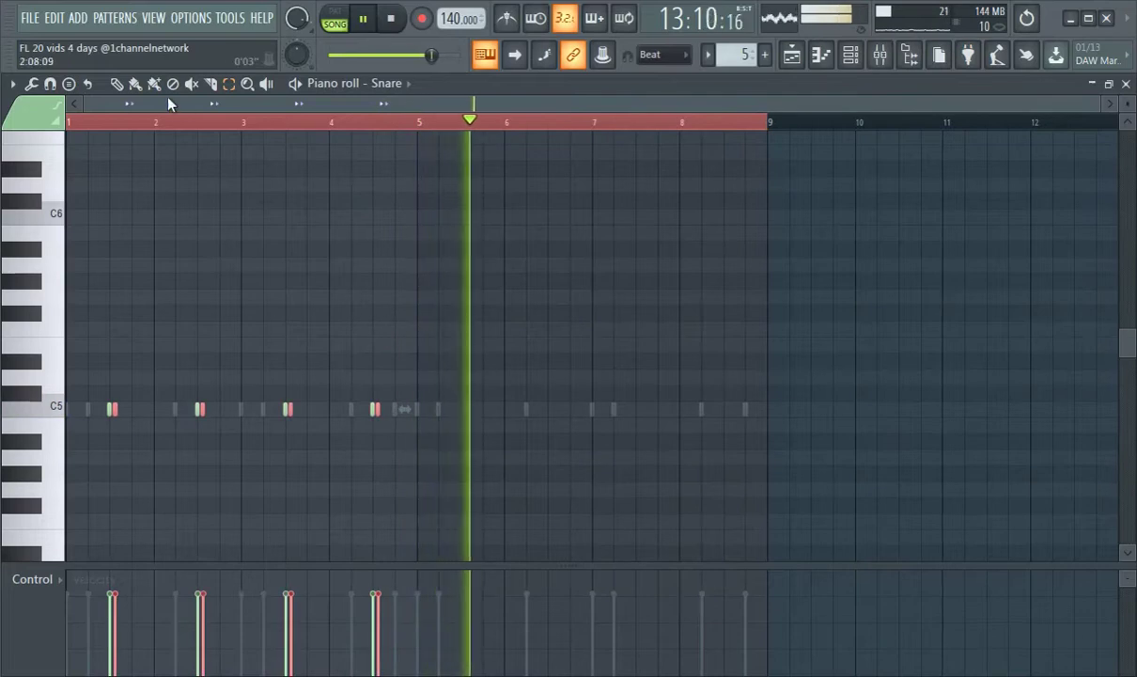
pyautogui.click(116, 84)
pyautogui.scroll(3, 279, 455)
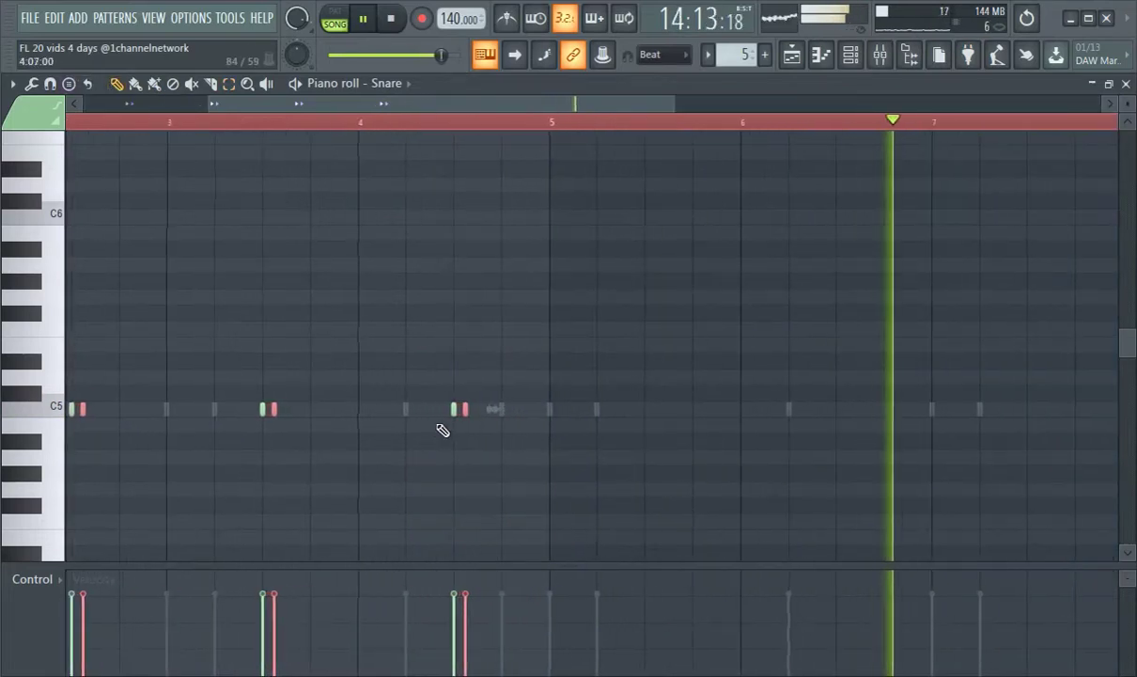
pyautogui.moveTo(460, 409)
pyautogui.mouseDown()
pyautogui.moveTo(1127, 409)
pyautogui.moveTo(1033, 411)
pyautogui.mouseUp()
pyautogui.scroll(5, 522, 452)
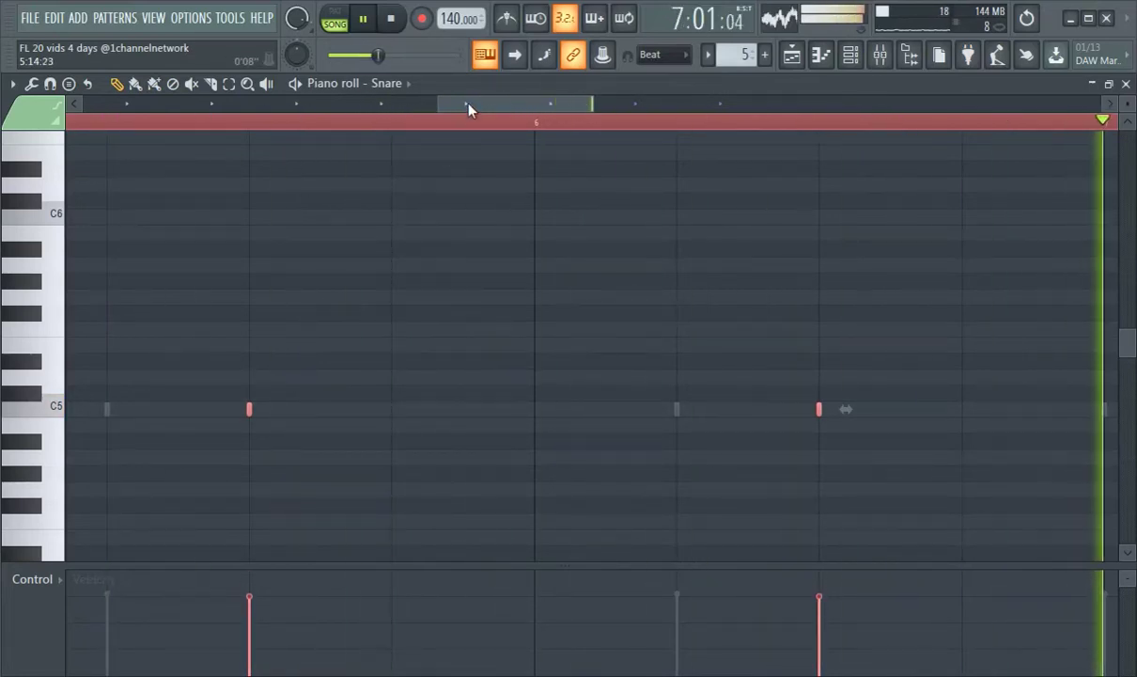
# Deselect the copied snare notes, restart from bar 1, and add one more snare note near bar 8
pyautogui.click(487, 122)
pyautogui.scroll(-6, 594, 275)
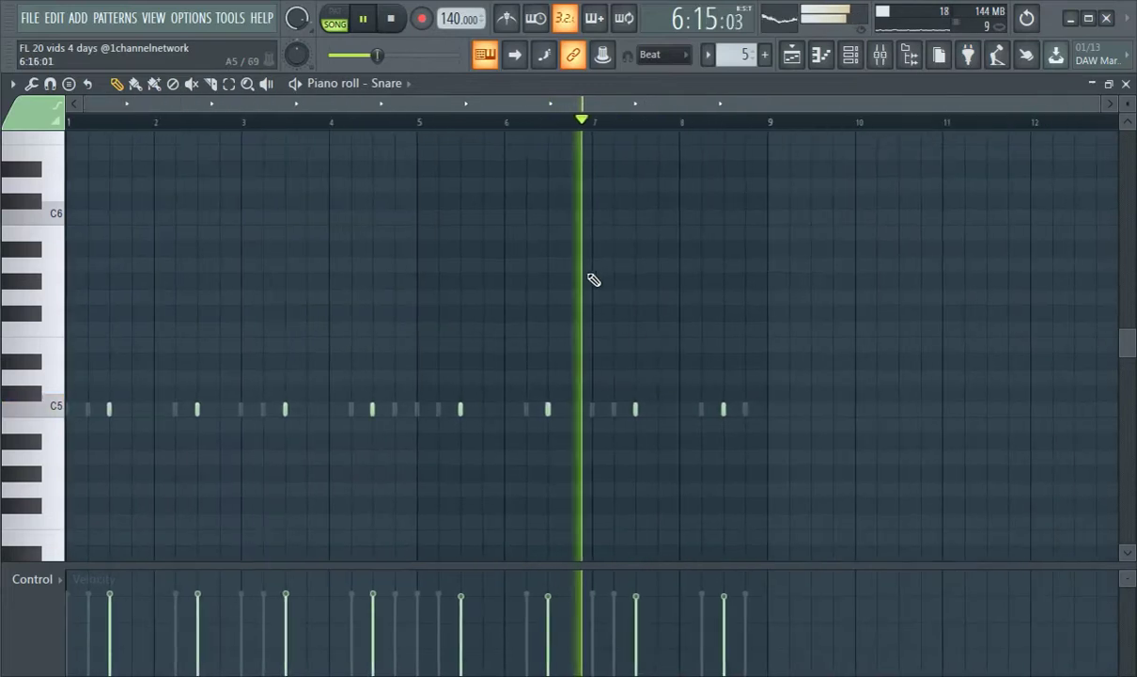
pyautogui.click(69, 124)
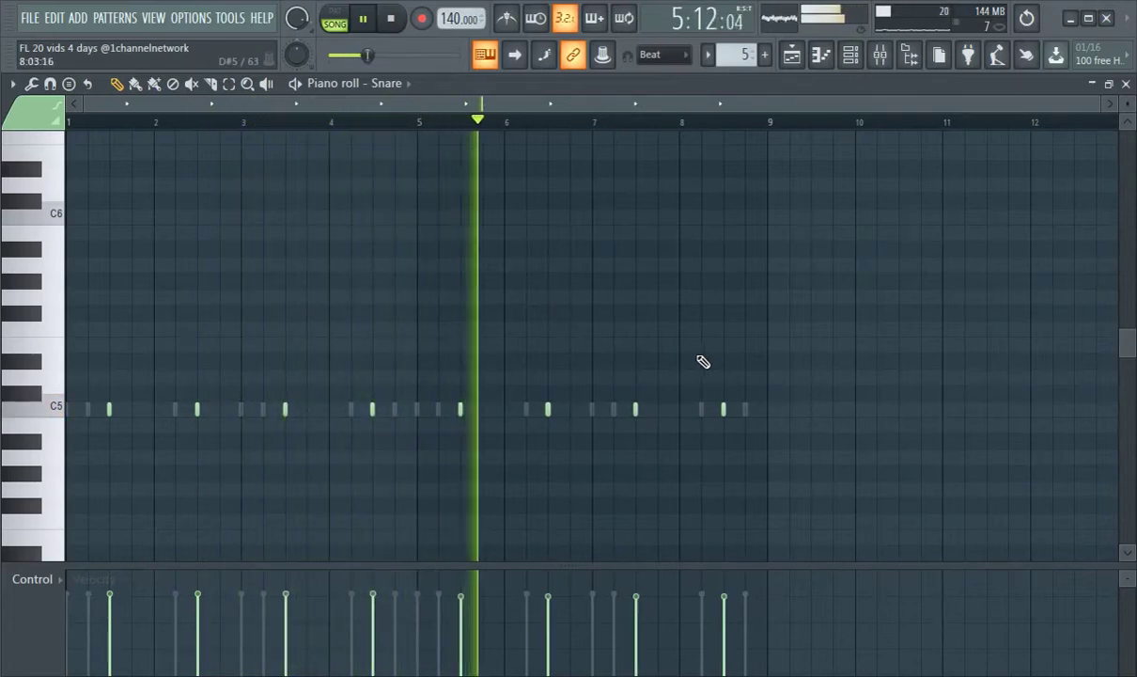
pyautogui.click(745, 408)
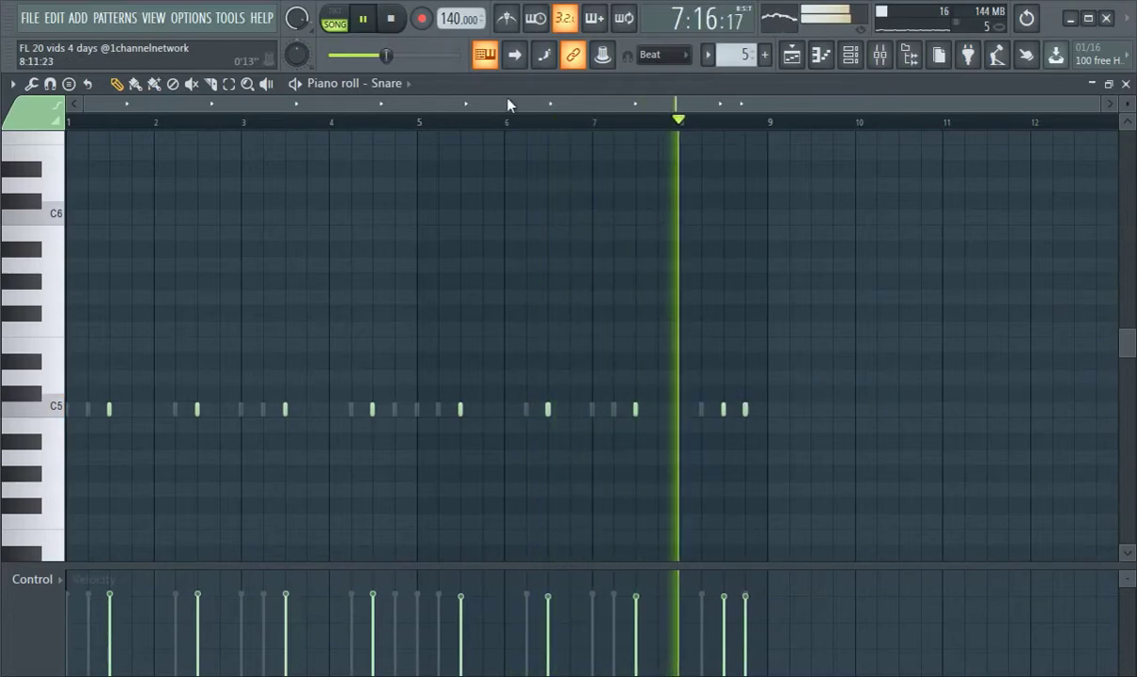
# Switch to HIP_Kick_2 and show the Playlist arrangement on Pattern 5 with the Channel rack open
pyautogui.click(388, 83)
pyautogui.click(390, 119)
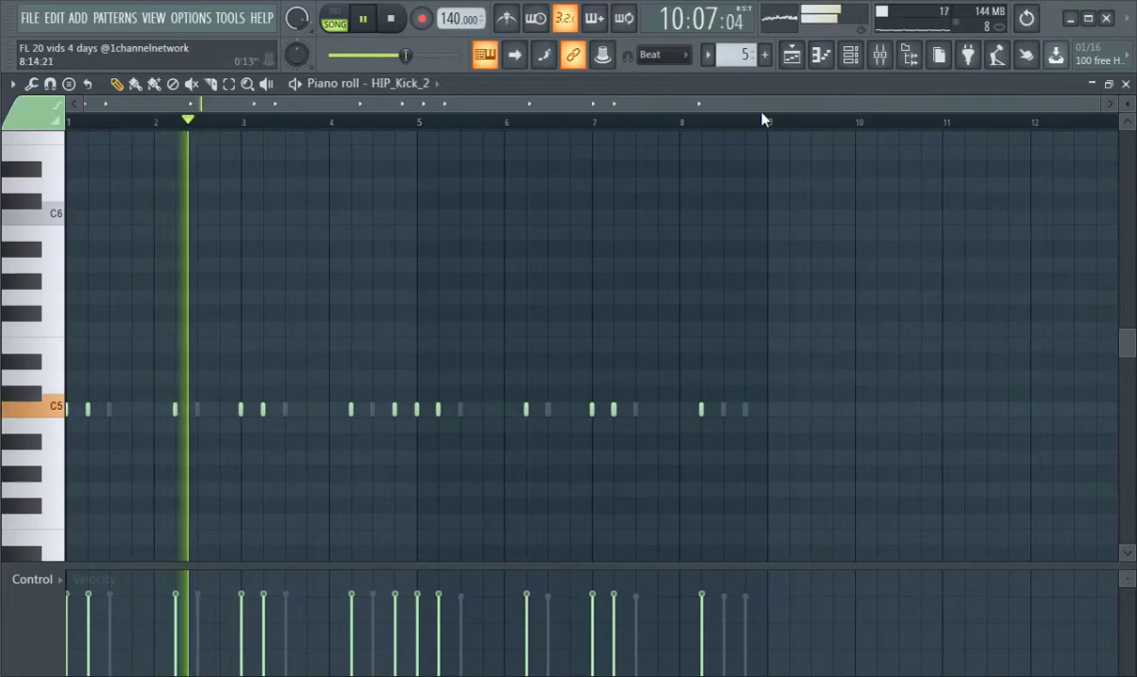
pyautogui.click(792, 54)
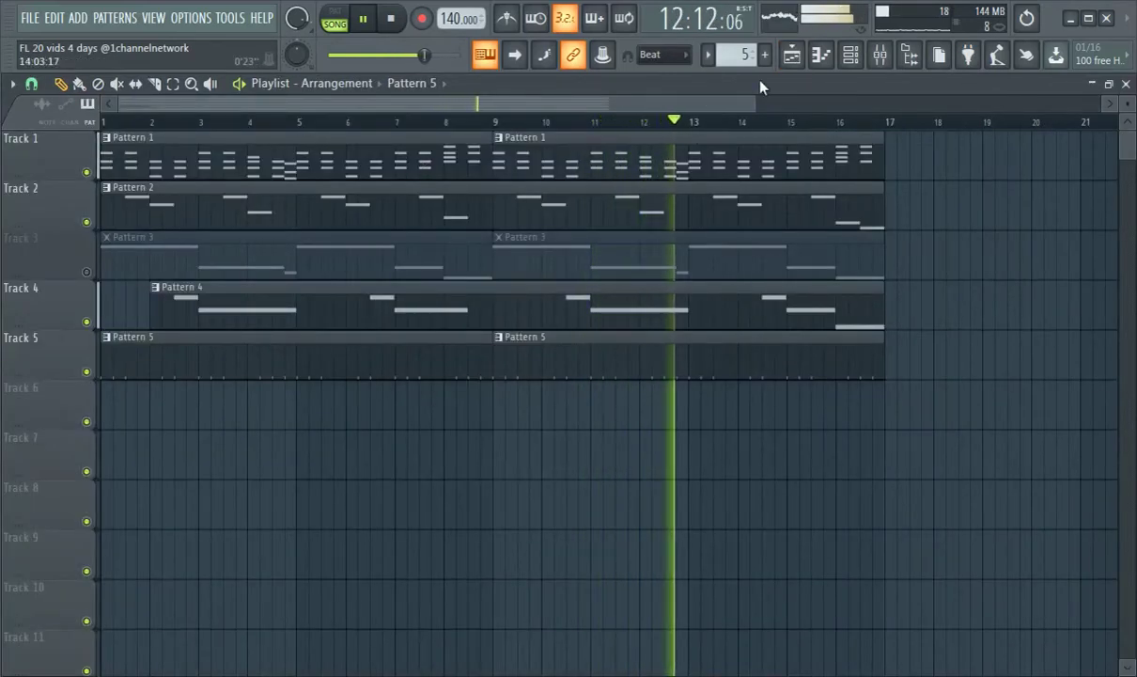
pyautogui.click(764, 55)
pyautogui.click(786, 78)
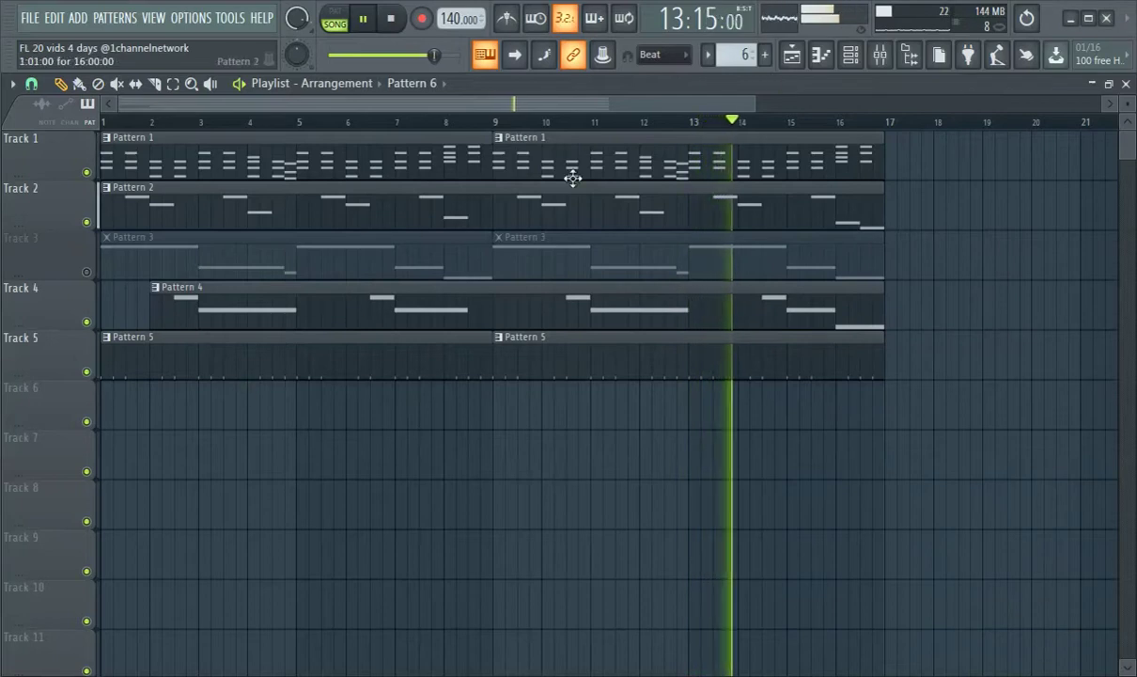
pyautogui.click(850, 56)
# Float the Channel rack, select mixer Insert 1, and set its fader back to about 0 dB
pyautogui.doubleClick(327, 462)
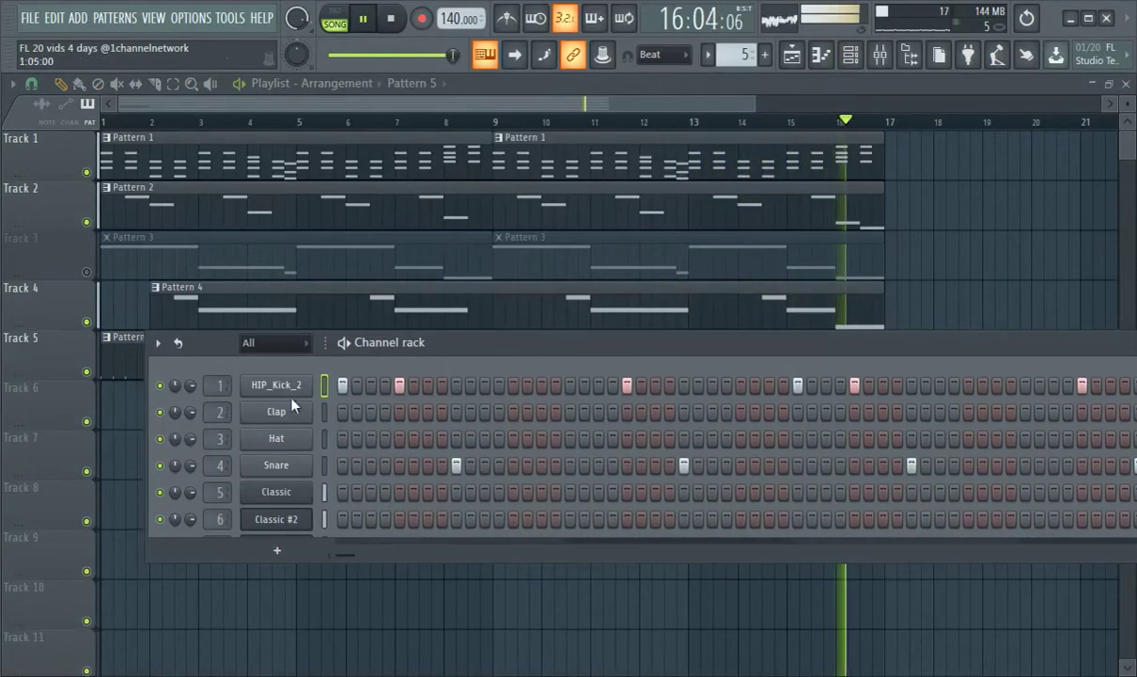
pyautogui.click(881, 59)
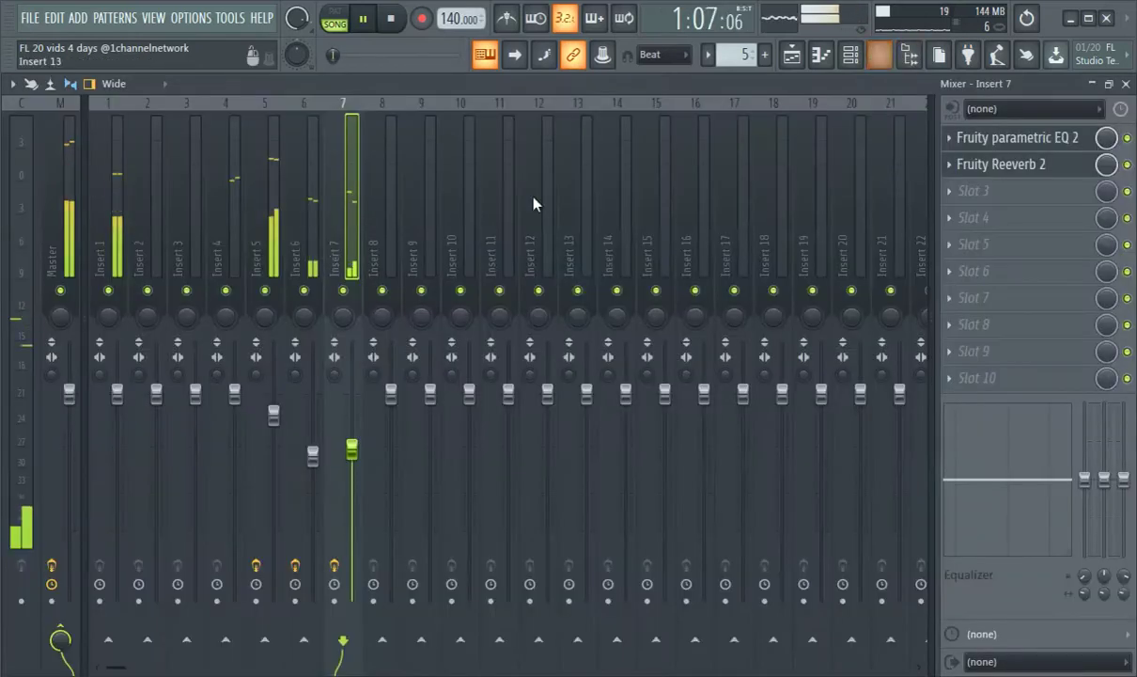
pyautogui.click(111, 252)
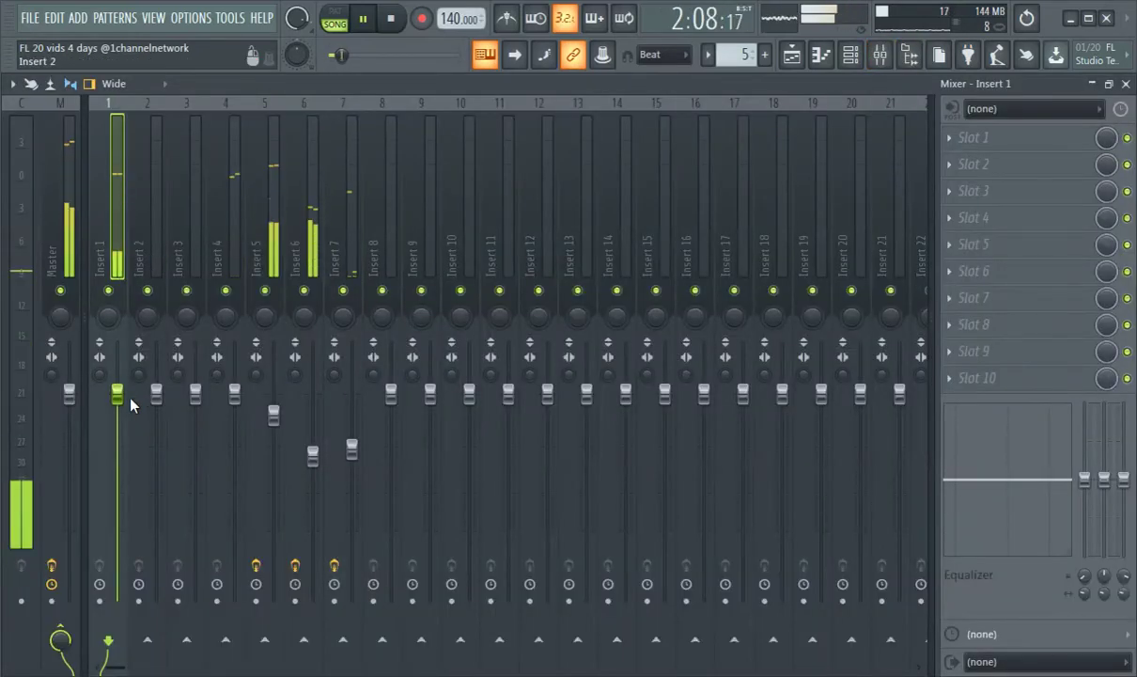
pyautogui.moveTo(127, 402); pyautogui.dragTo(127, 404)
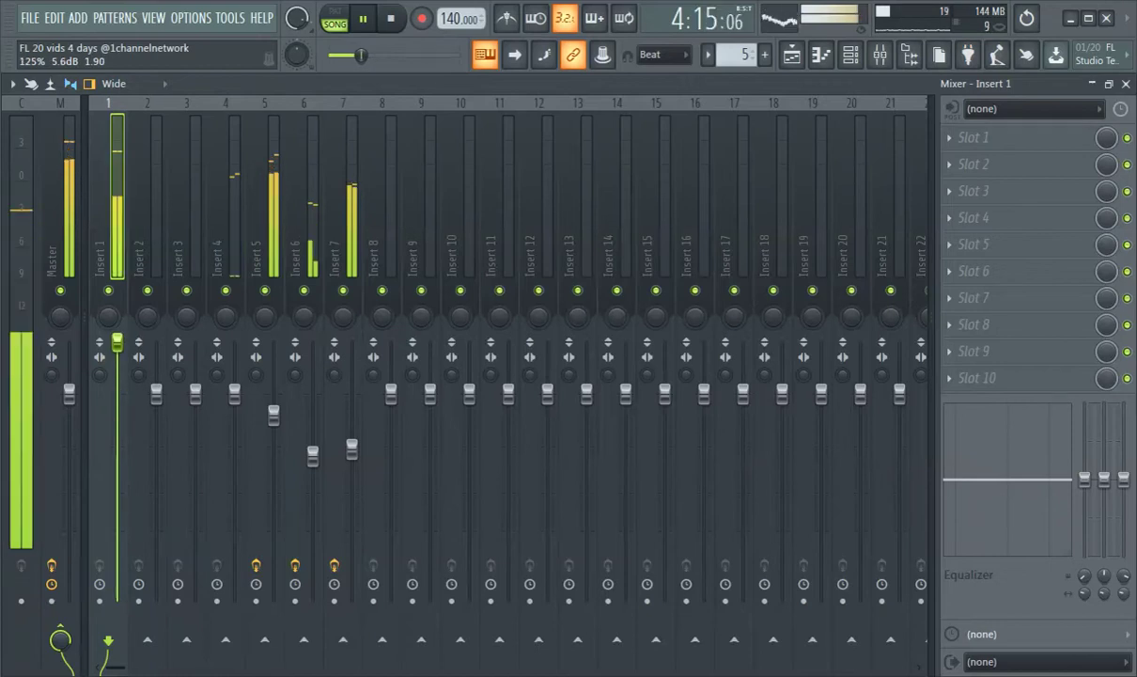
pyautogui.moveTo(116, 343); pyautogui.dragTo(117, 392)
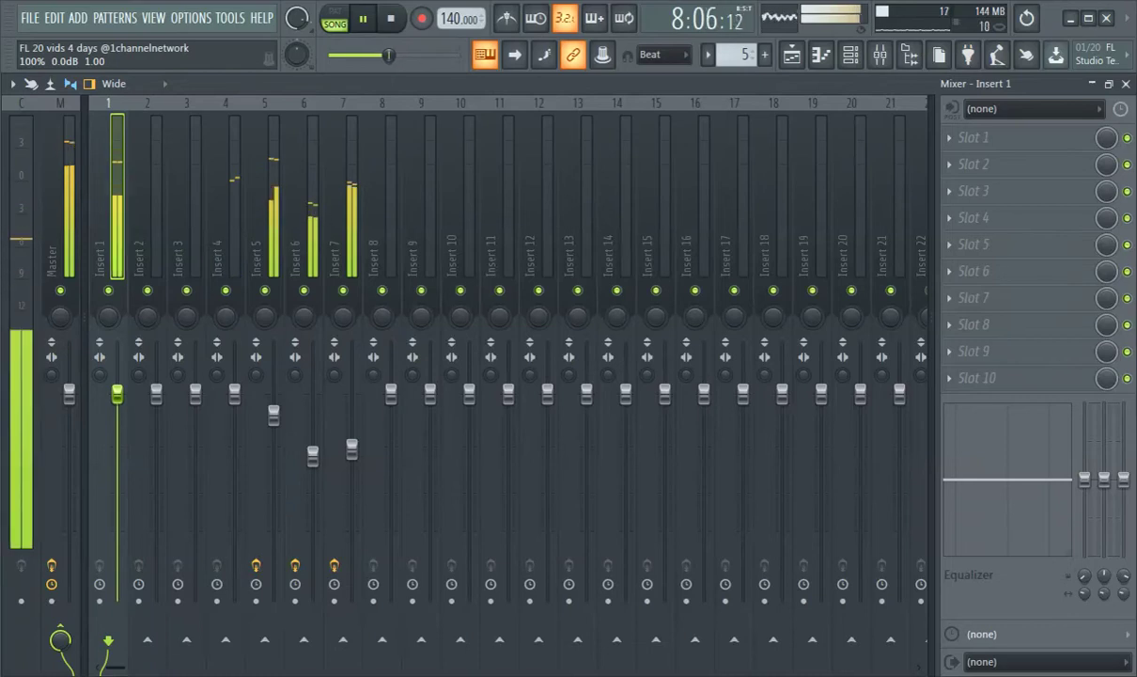
pyautogui.moveTo(122, 400); pyautogui.dragTo(117, 395)
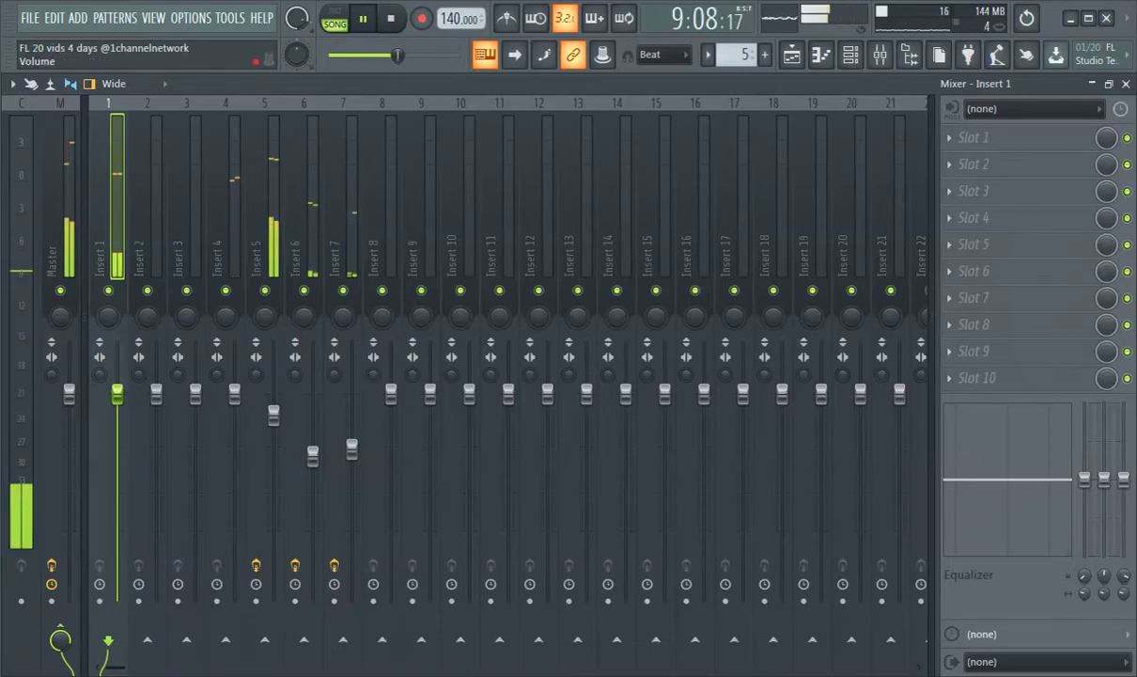
pyautogui.click(968, 139)
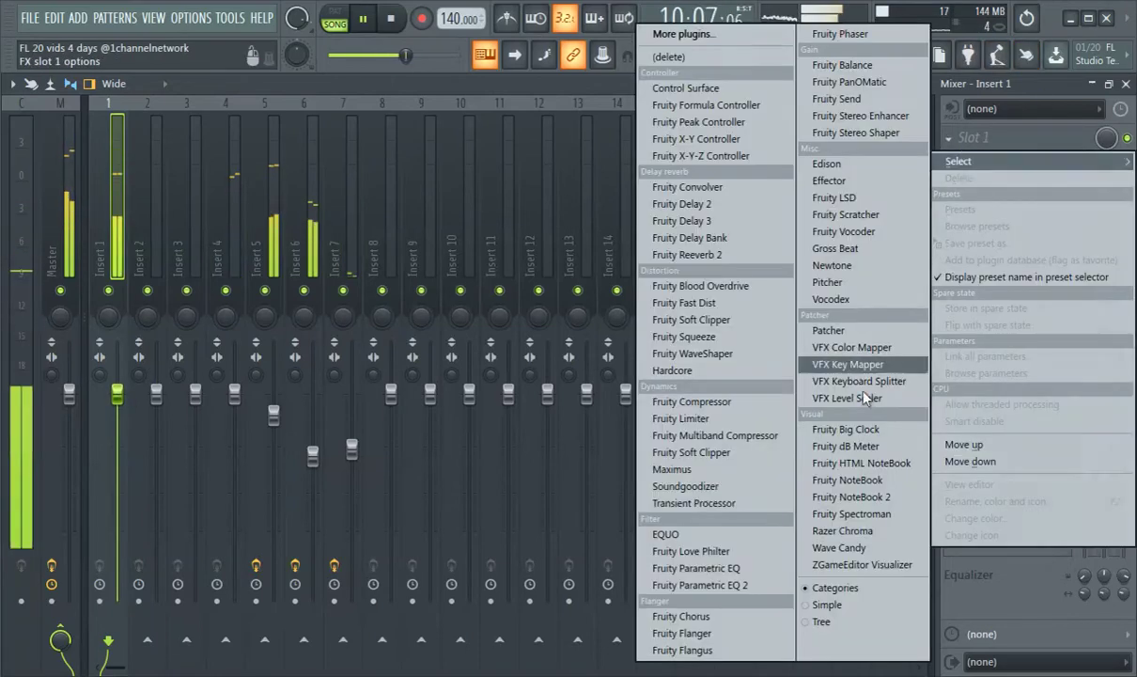
# Load Fruity parametric EQ 2 on Insert 1, boost bands 2–3 around 93 Hz, and cut highs steeply
pyautogui.click(728, 580)
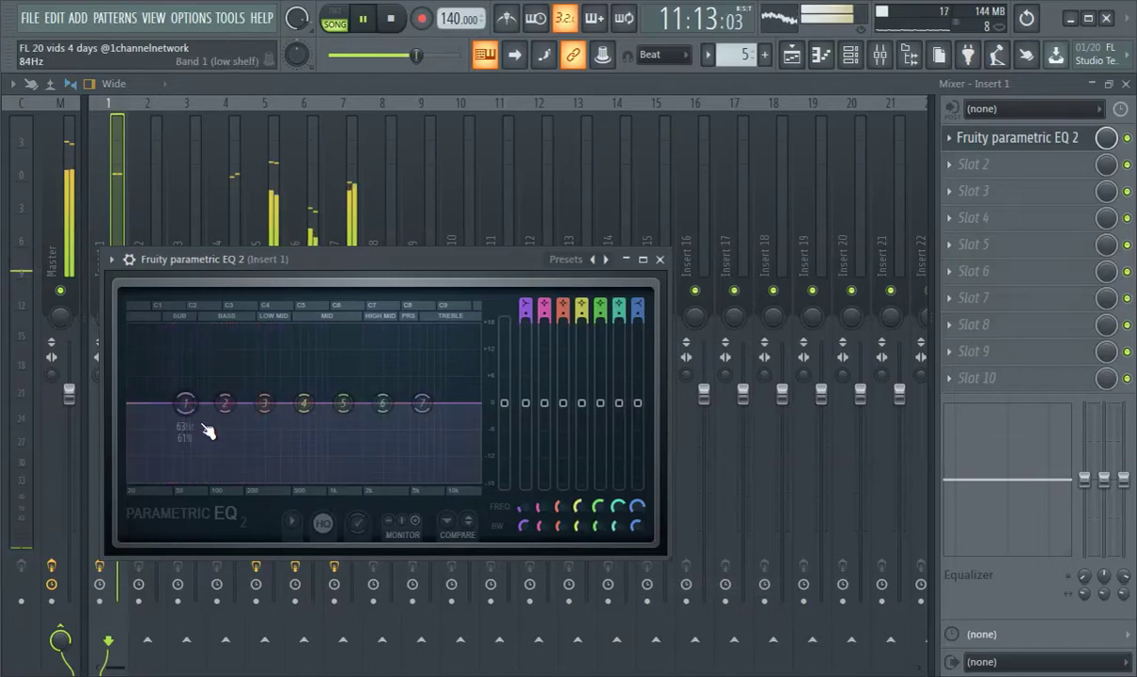
pyautogui.moveTo(264, 402); pyautogui.dragTo(185, 391)
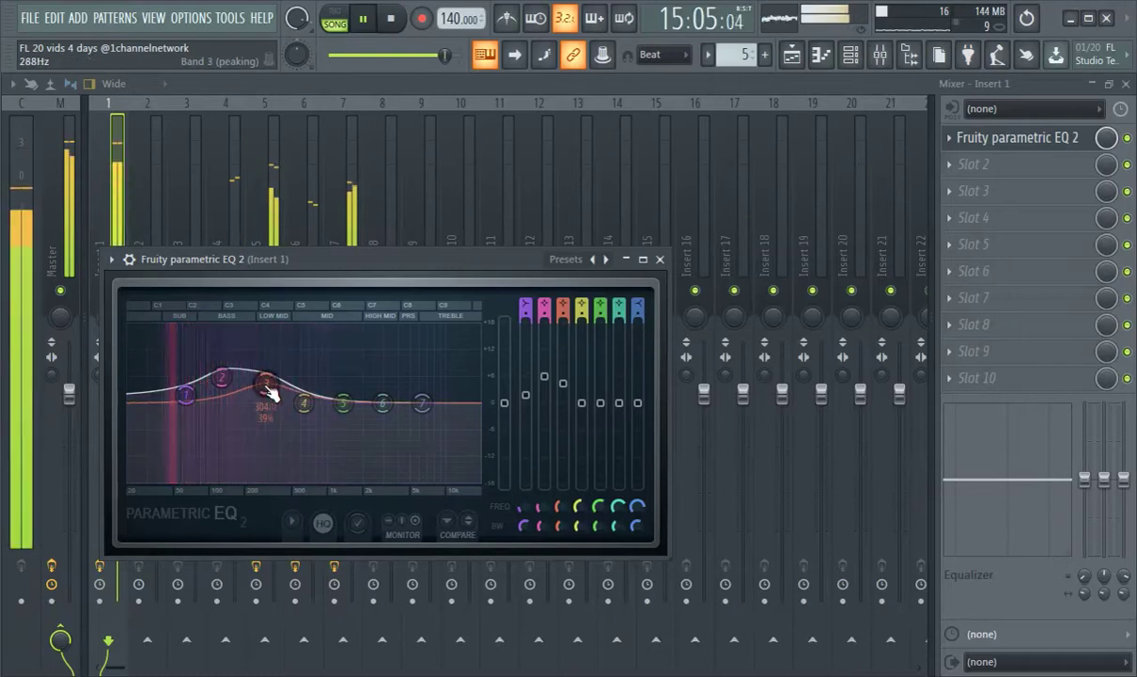
pyautogui.moveTo(267, 385); pyautogui.dragTo(269, 380)
pyautogui.moveTo(422, 403); pyautogui.dragTo(425, 480)
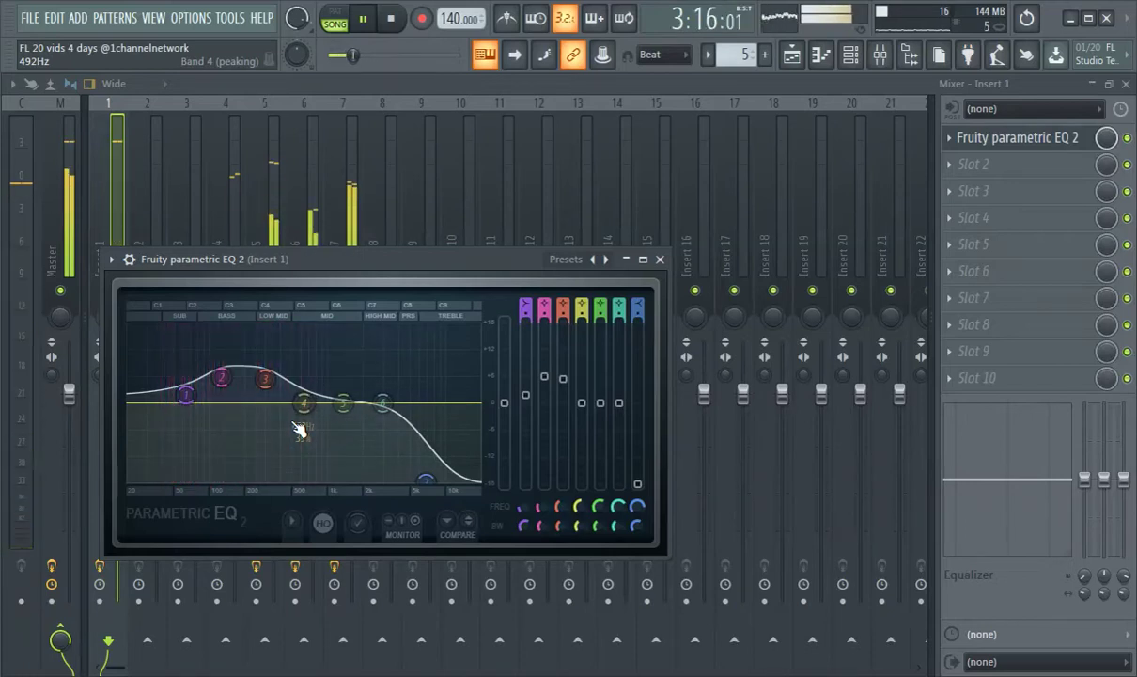
# Raise Insert 1's 90 Hz low shelf to 2.0 and lower its volume slightly
pyautogui.press('Escape')
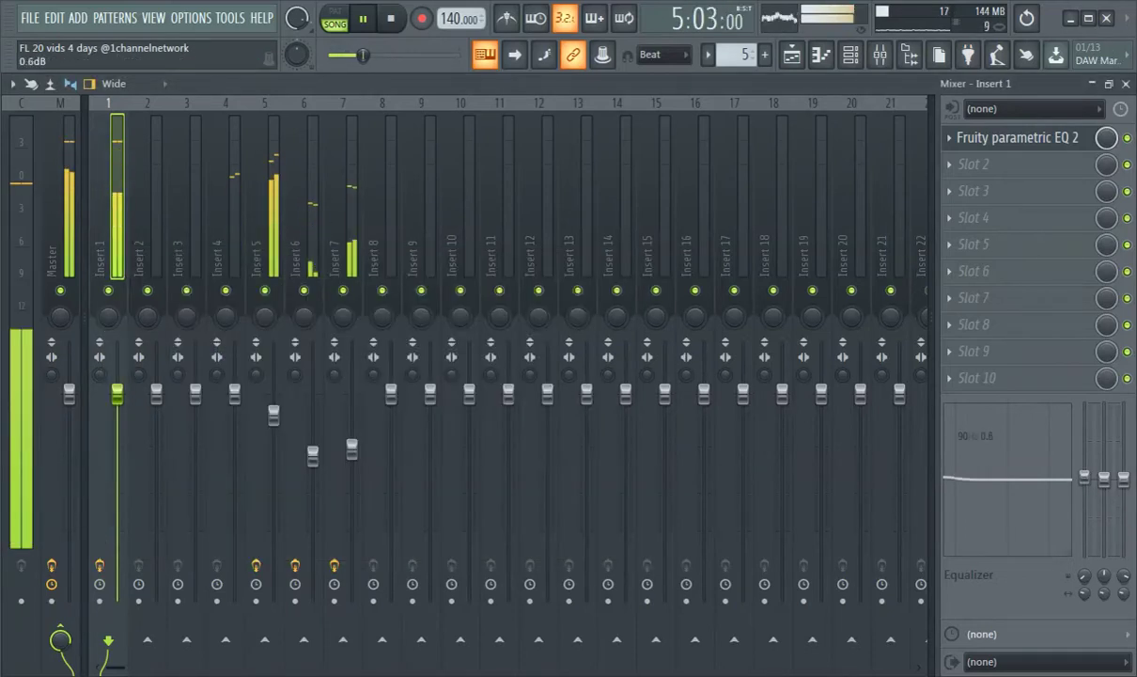
pyautogui.moveTo(1086, 472); pyautogui.dragTo(1089, 477)
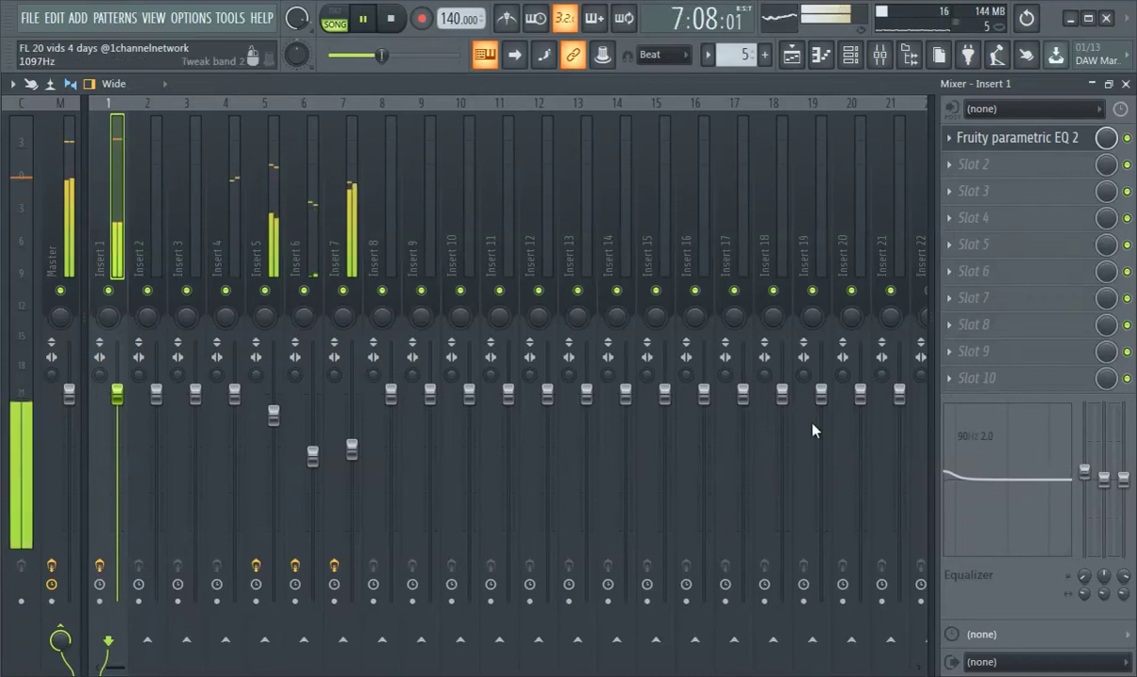
pyautogui.moveTo(119, 417); pyautogui.dragTo(119, 423)
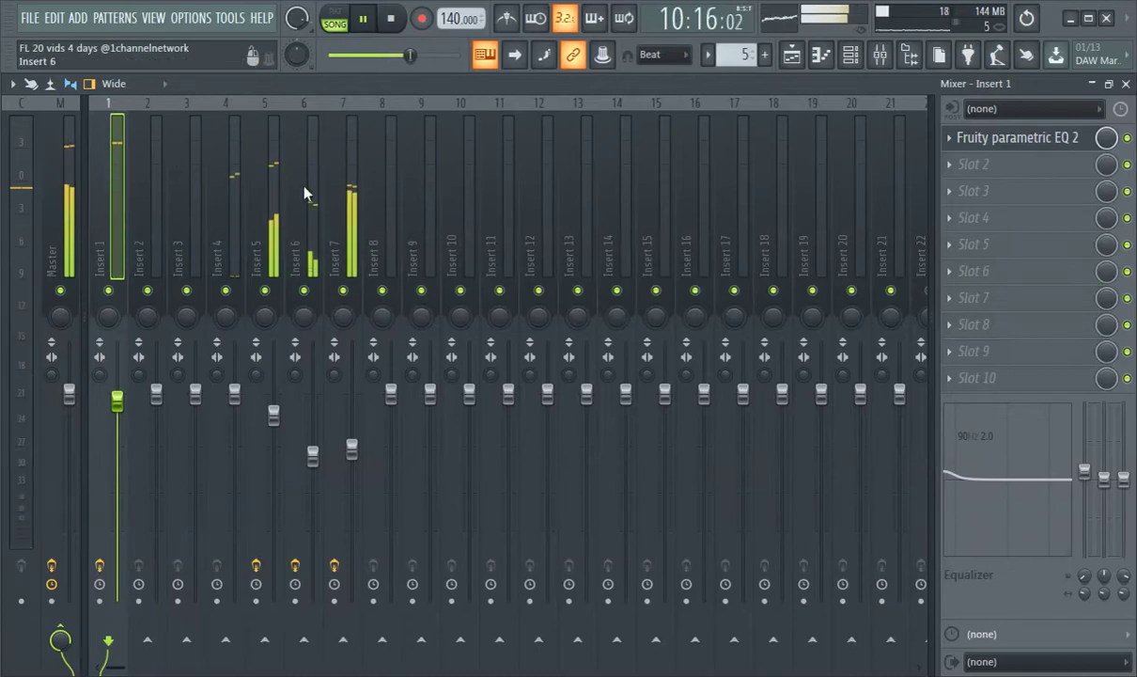
# Inspect the Master track's Fruity Limiter, then return to the HIP_Kick_2 piano roll
pyautogui.click(72, 188)
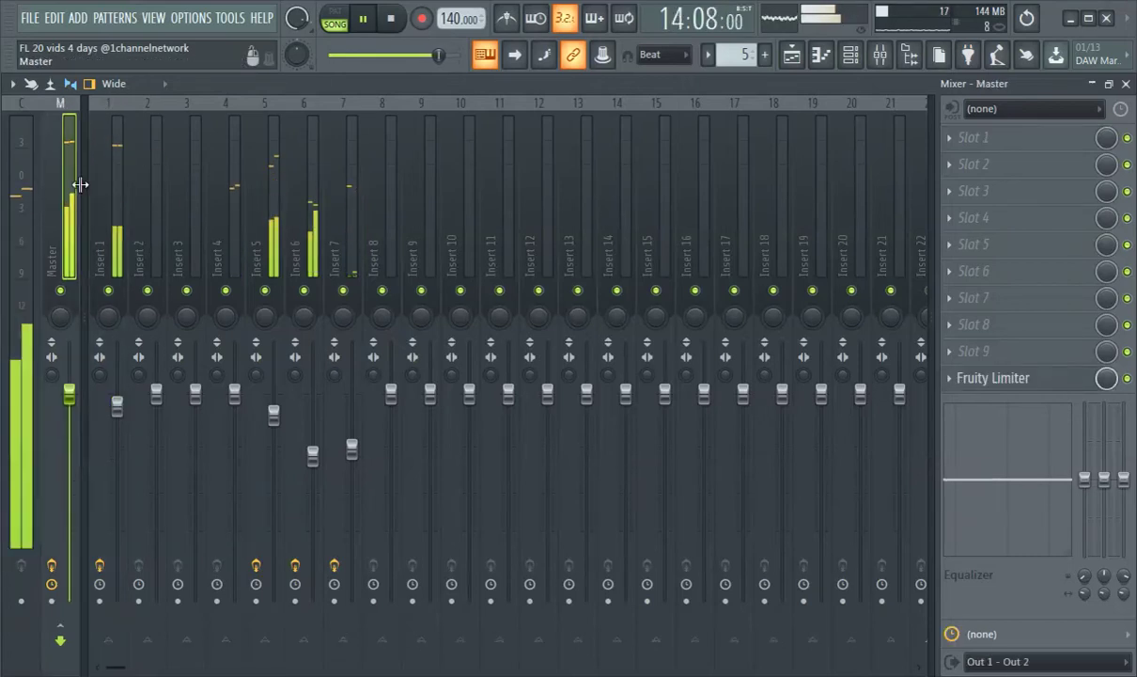
pyautogui.click(1014, 383)
pyautogui.moveTo(721, 562); pyautogui.dragTo(721, 224)
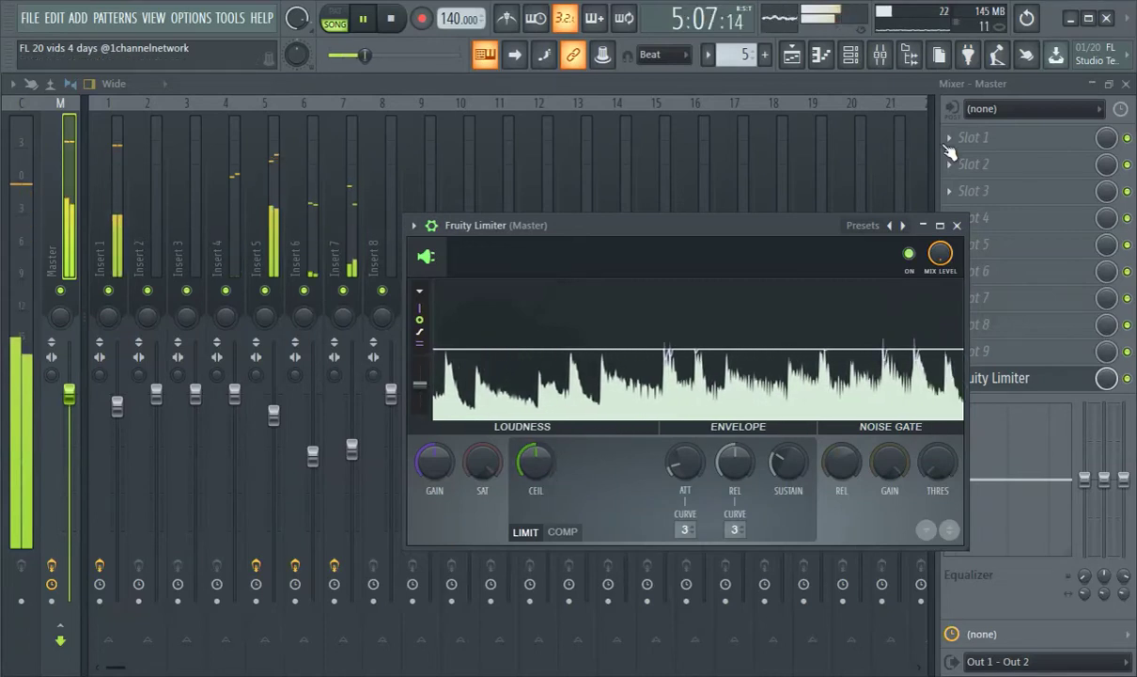
pyautogui.click(844, 90)
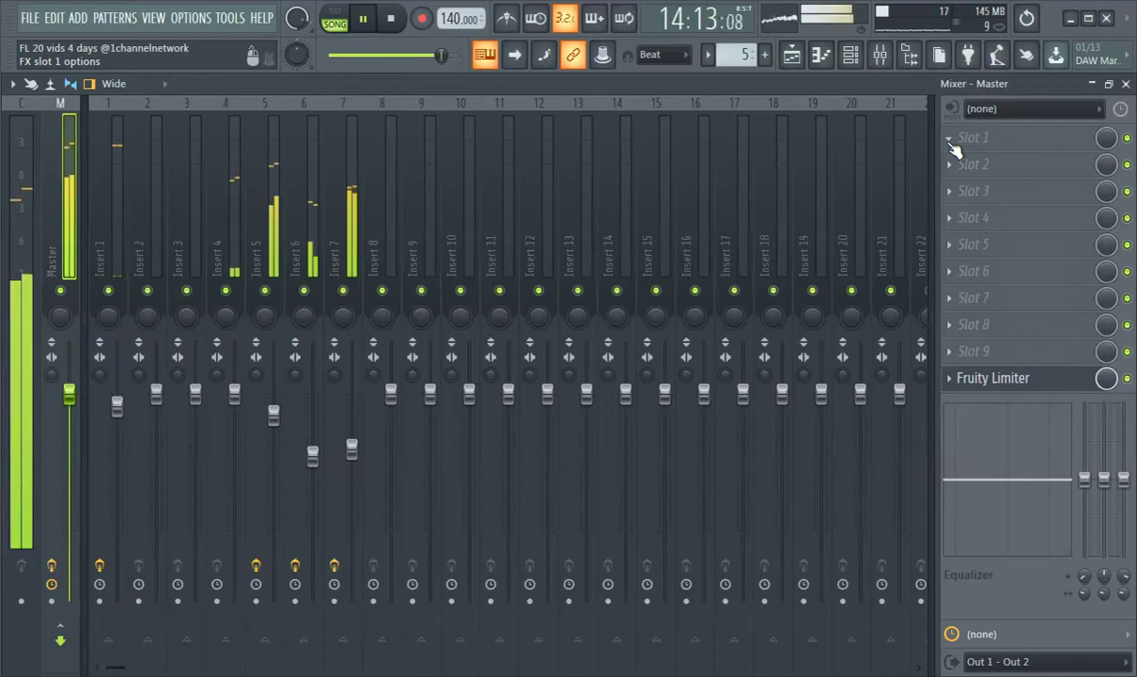
pyautogui.click(827, 53)
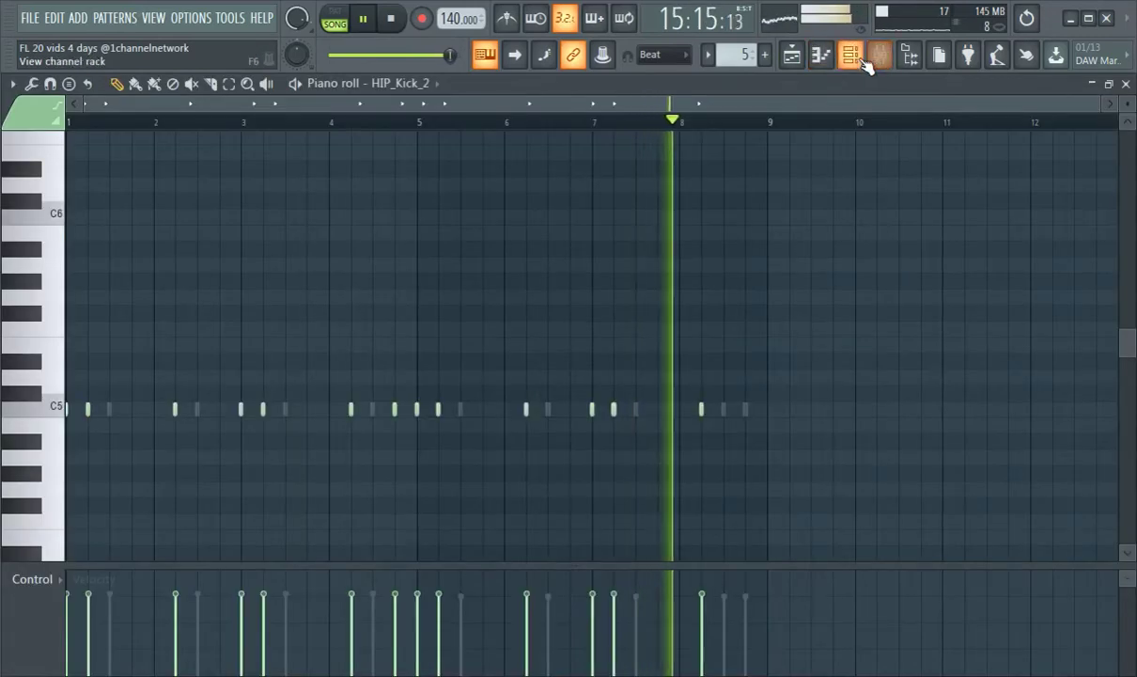
# Bring up the HIP_Kick_2 channel settings from the Channel rack
pyautogui.click(851, 54)
pyautogui.click(292, 388)
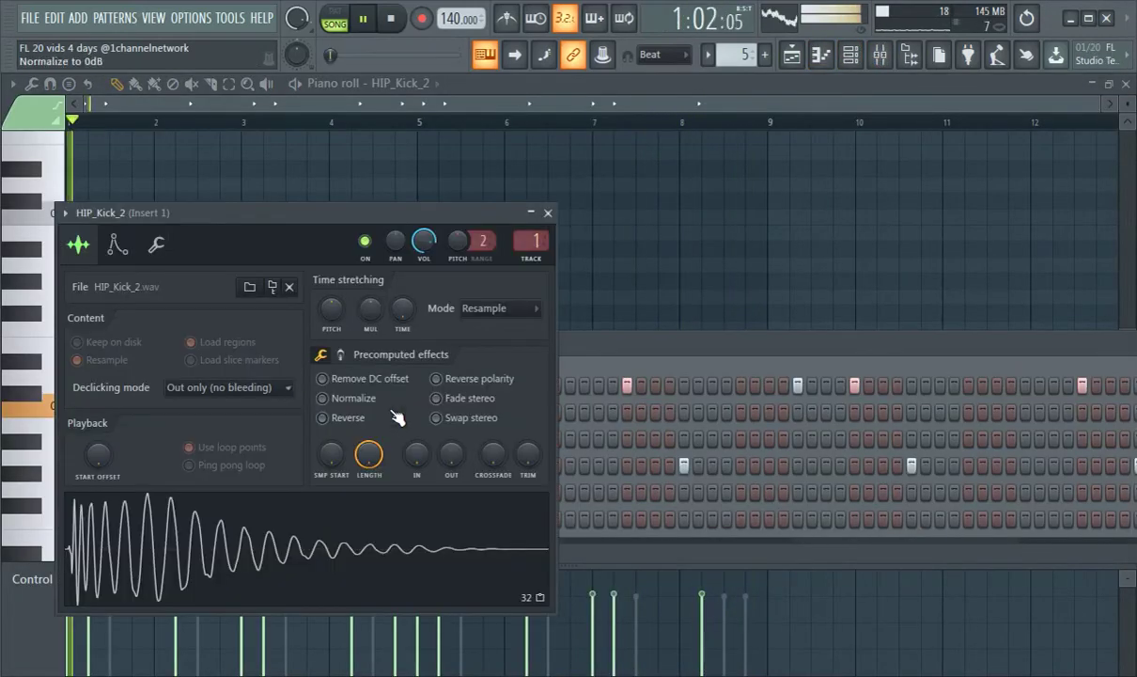